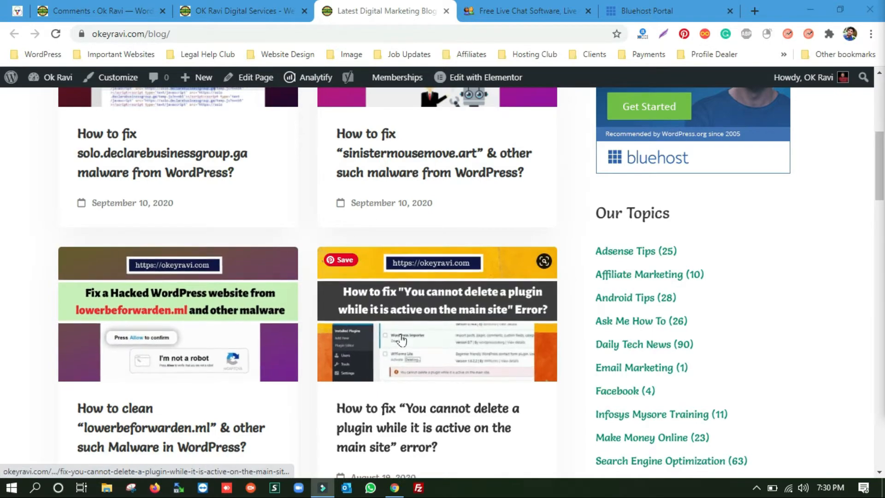
Switch to the Bluehost portal and open the listed domain fashionbeautynmore.com in a new tab to check its redirect.
scroll(401, 340, up, 5)
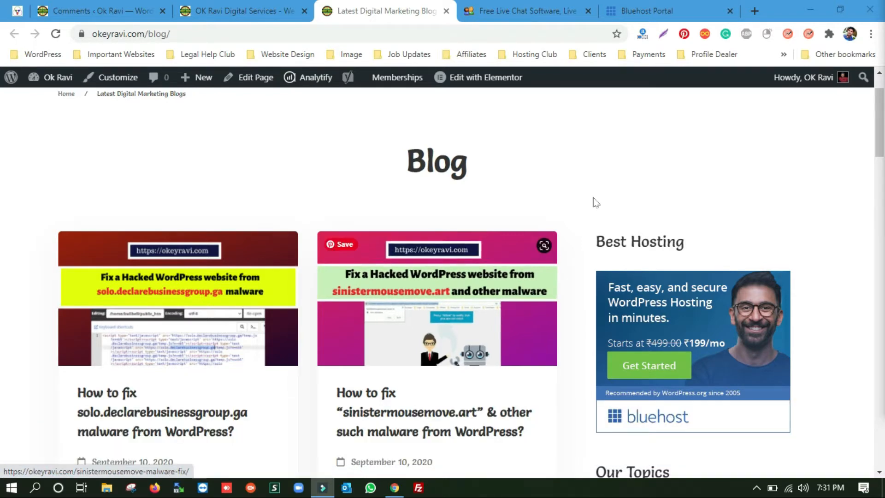
click(650, 11)
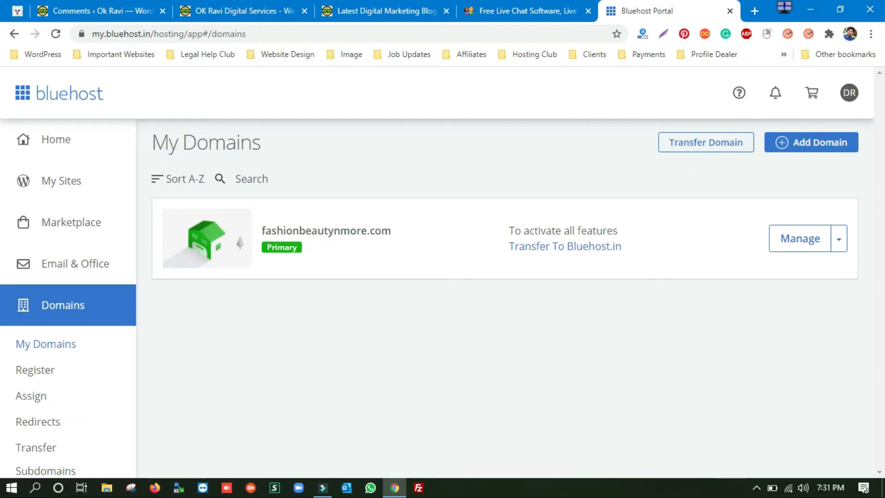
mouse_move(261, 229)
mouse_down()
mouse_move(376, 259)
mouse_move(328, 232)
mouse_move(256, 235)
mouse_move(261, 230)
mouse_up()
click(377, 268)
right_click(294, 232)
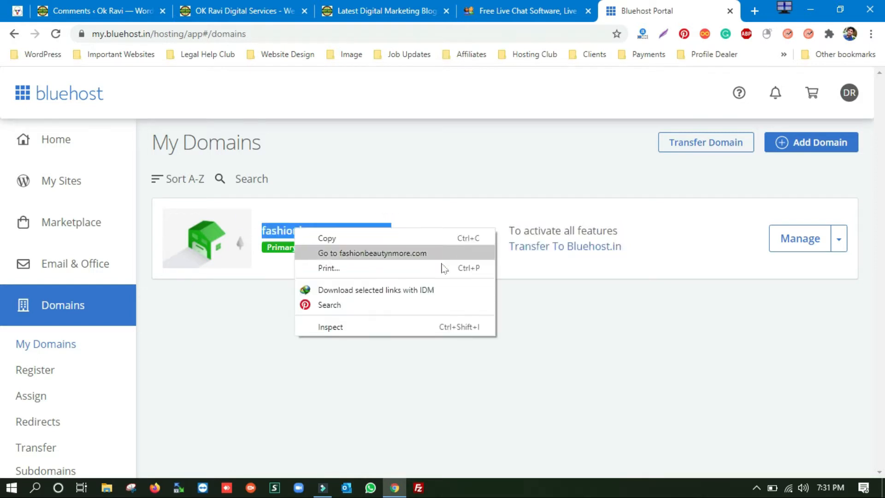
click(409, 256)
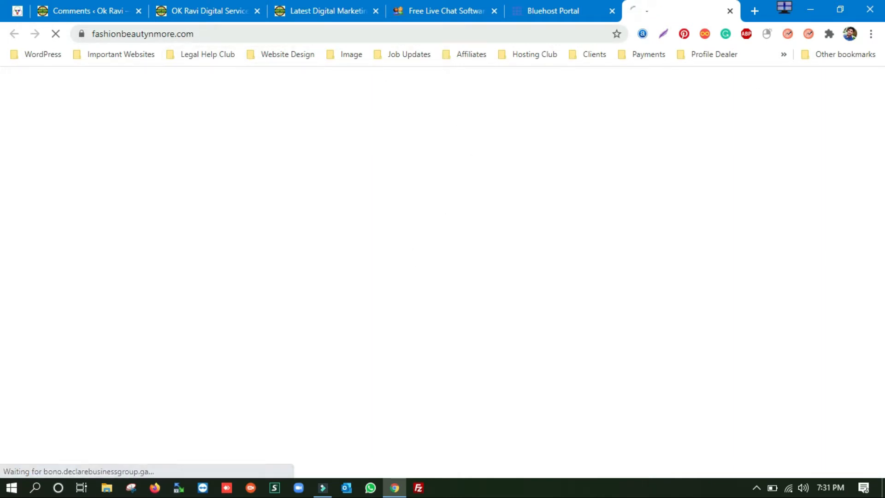
click(113, 36)
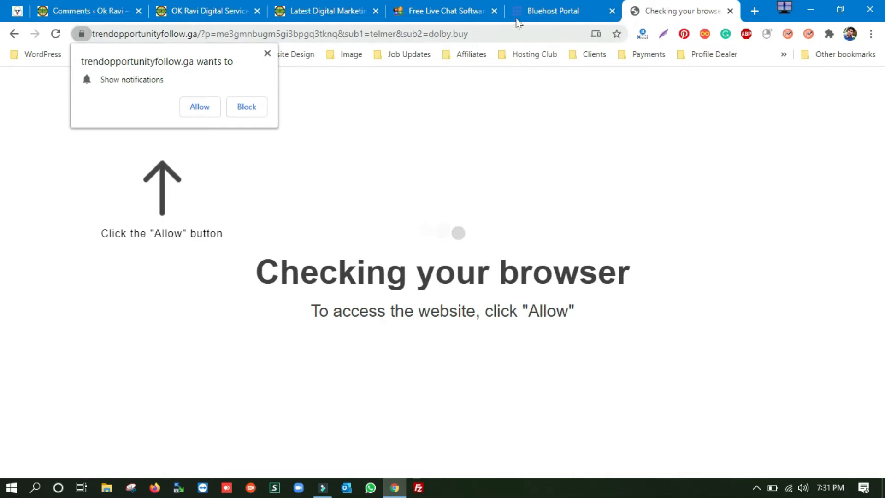
Copy the domain from Bluehost, try to load fashionbeautynmore.com/wp-admin in a new tab, and close that tab.
click(549, 11)
right_click(342, 238)
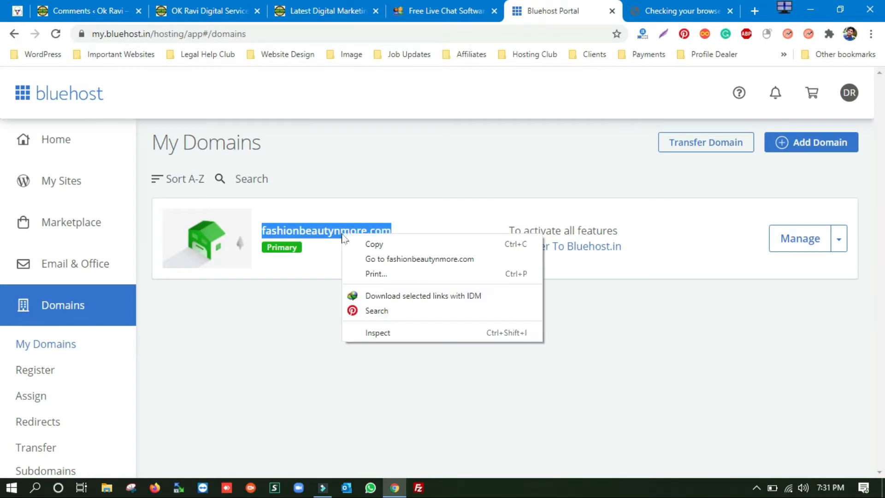
click(410, 244)
click(755, 11)
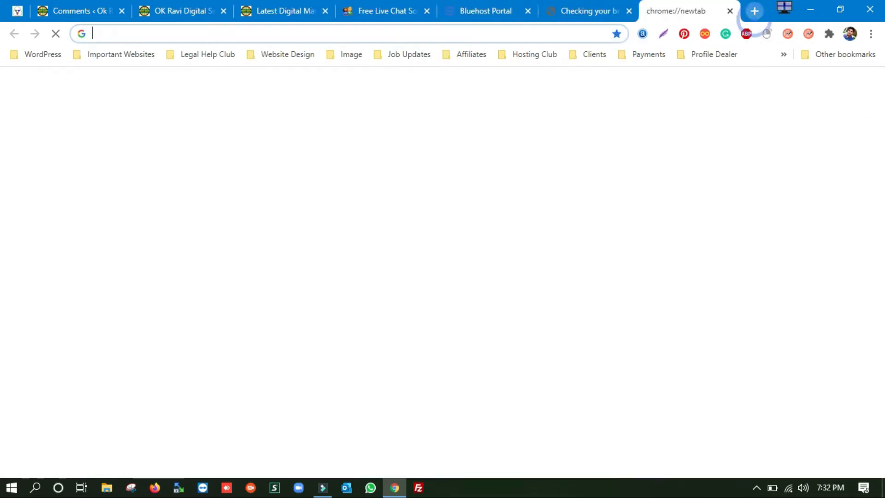
right_click(369, 34)
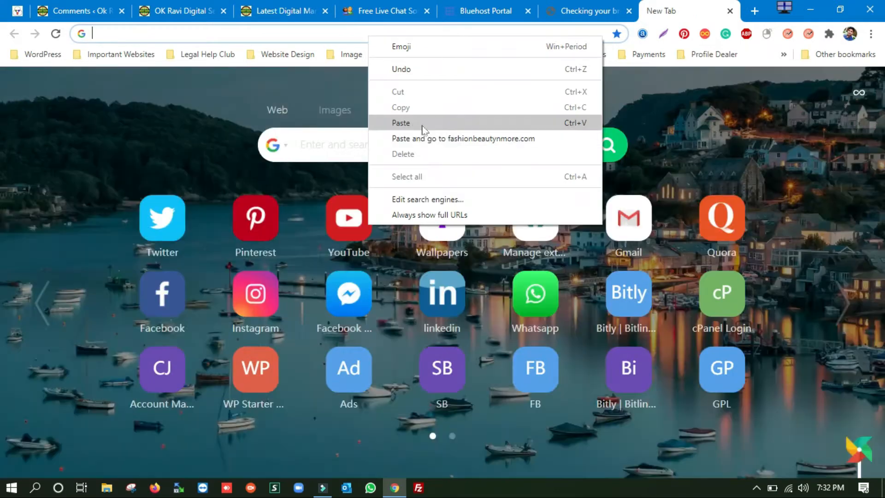
click(423, 124)
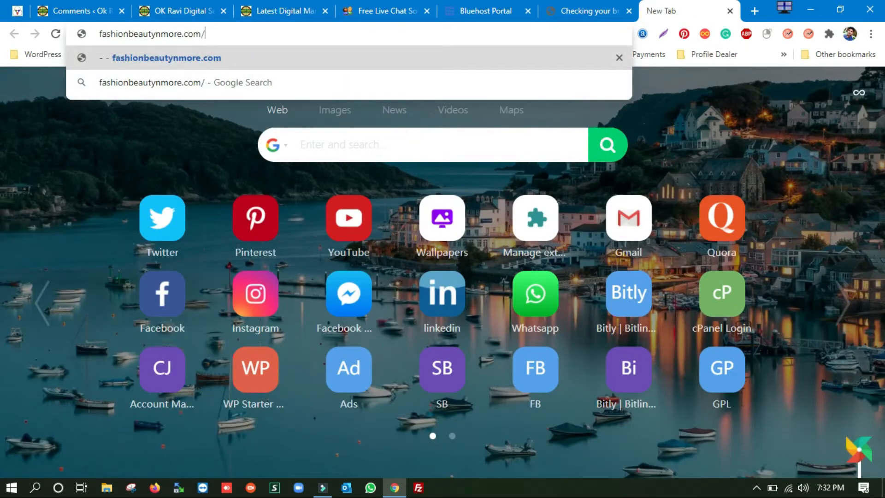
text(wp-)
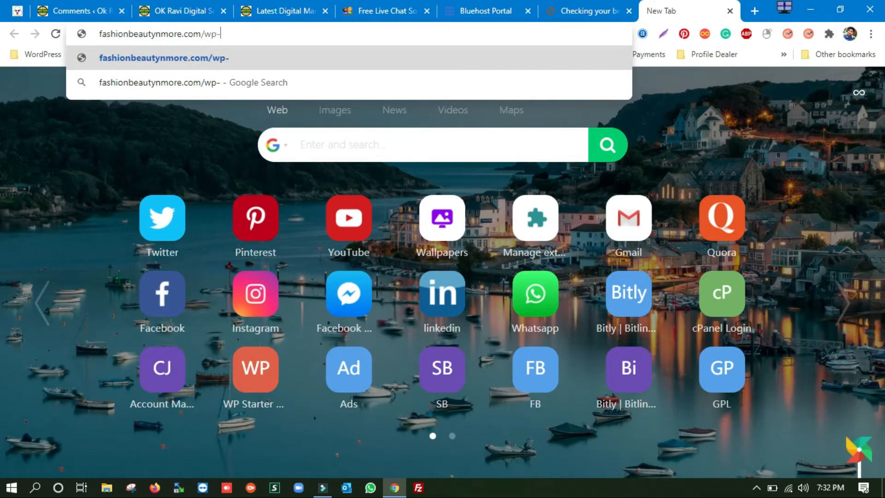
text(admin)
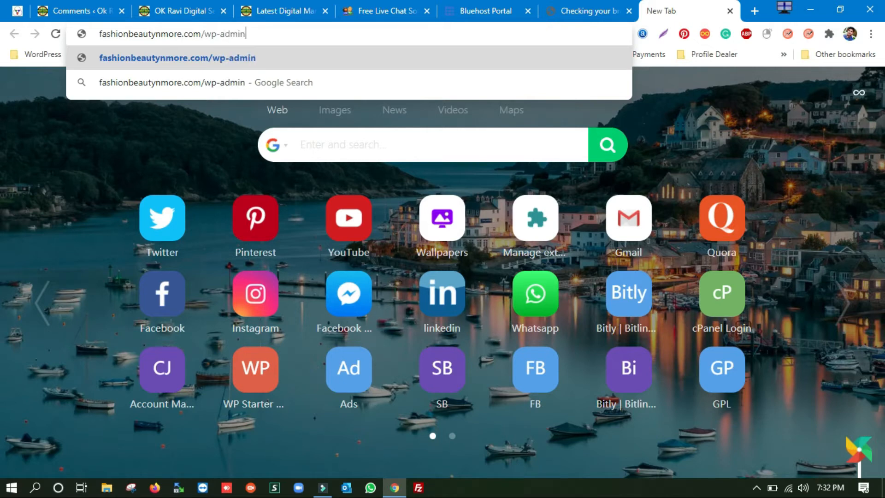
key(Return)
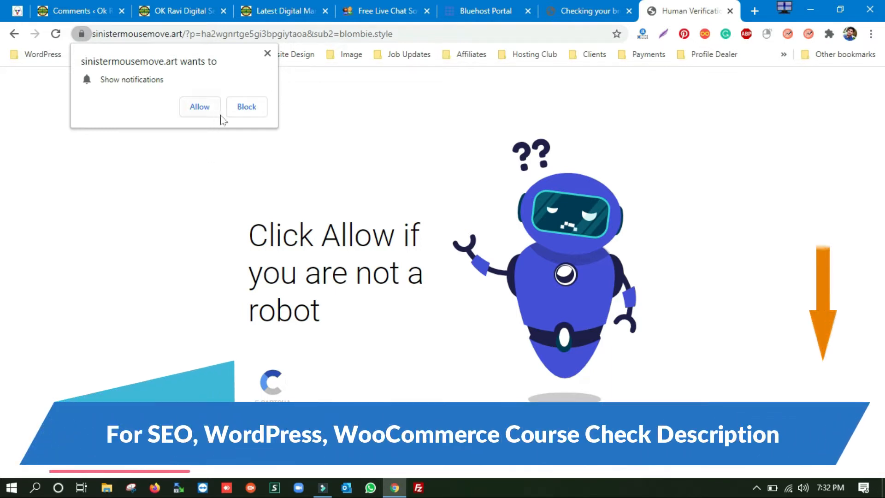
click(733, 12)
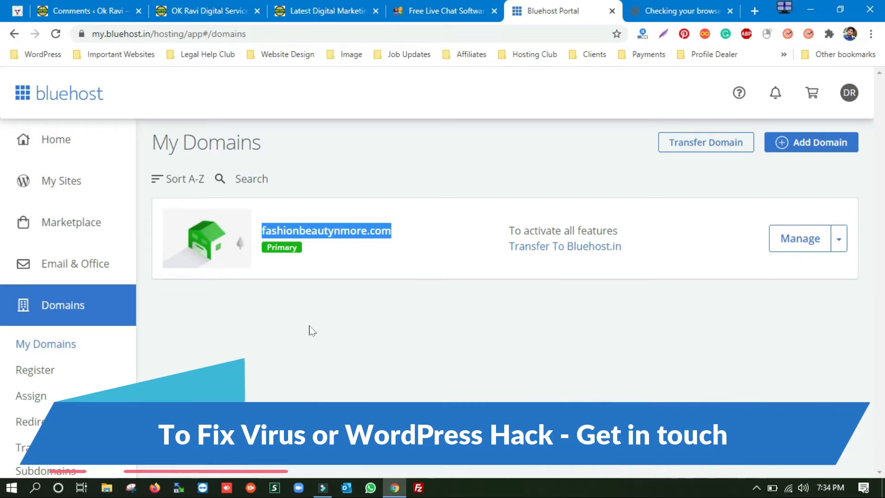
Bring up the FileZilla FTP client to view its connection fields and close it.
click(427, 491)
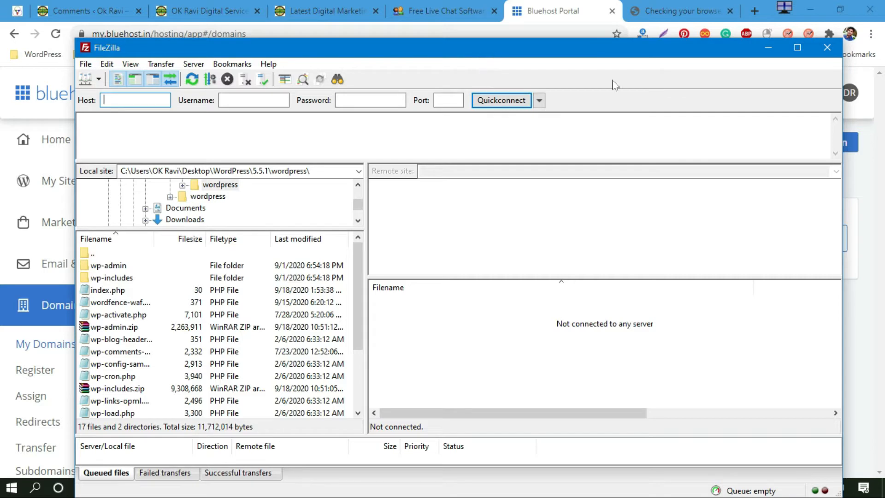
click(827, 48)
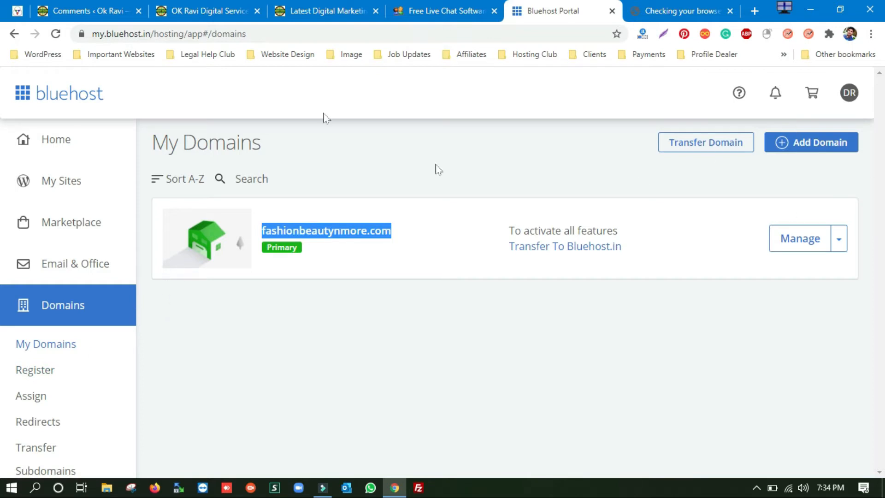
Reload the Bluehost portal, and close the tab holding the infected site's redirect page.
click(56, 34)
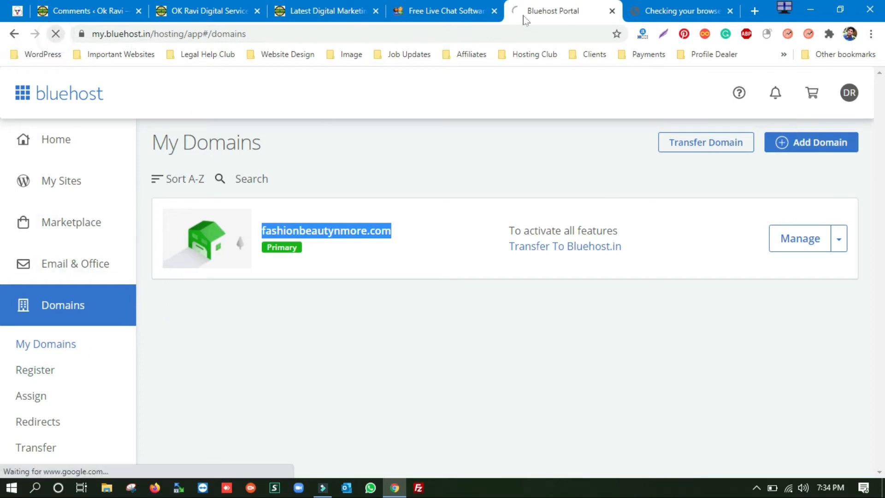
click(685, 12)
click(730, 11)
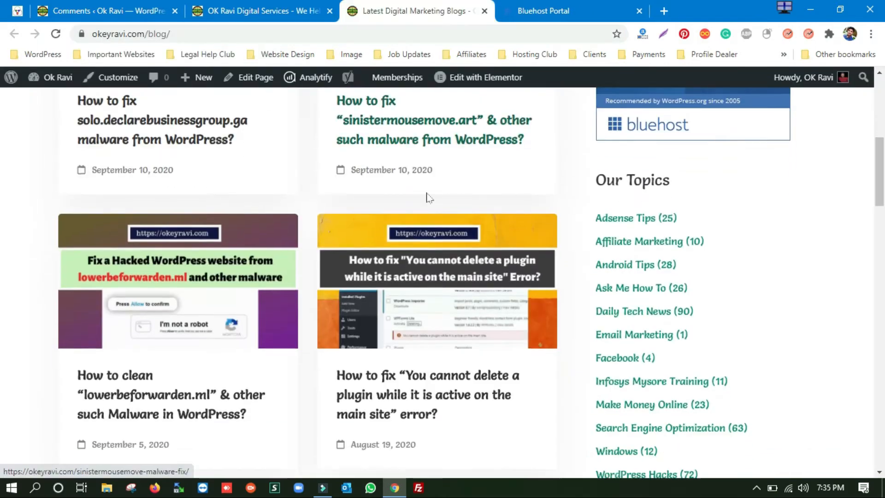
scroll(431, 218, up, 5)
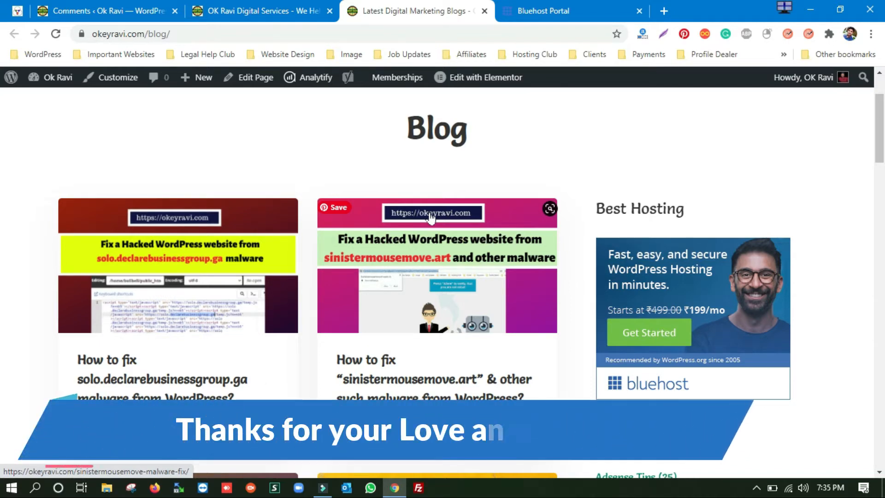
From the Bluehost cPanel, open File Manager and, by searching its functions for "php", phpMyAdmin in separate tabs.
click(526, 5)
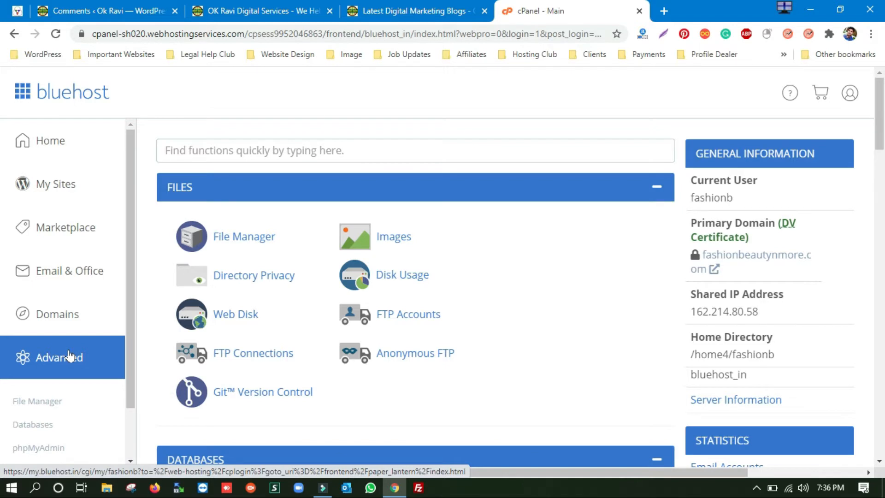
click(226, 239)
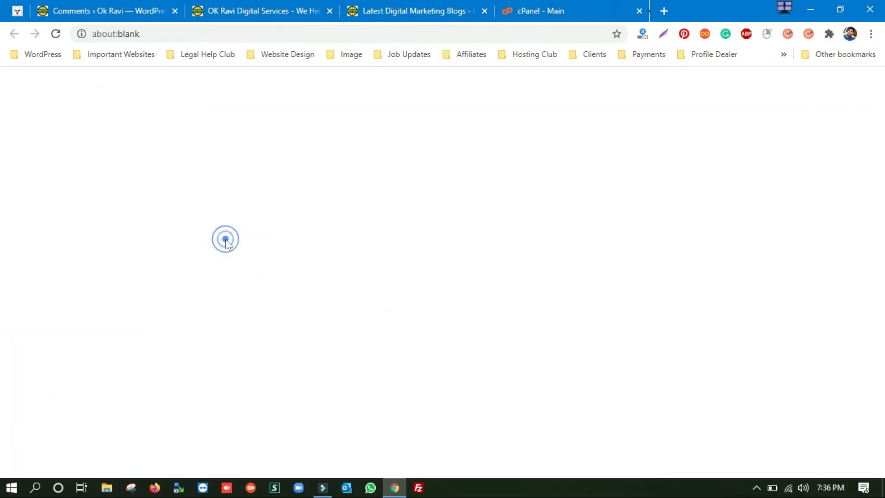
click(490, 10)
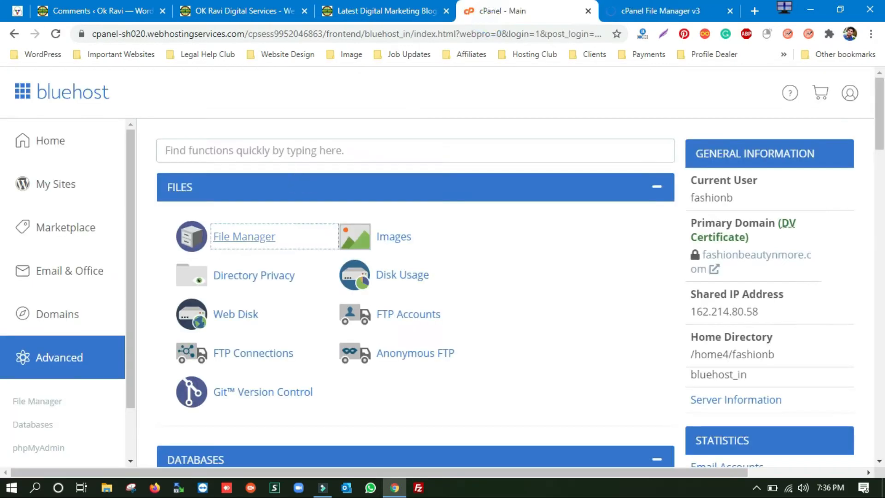
click(305, 152)
text(php)
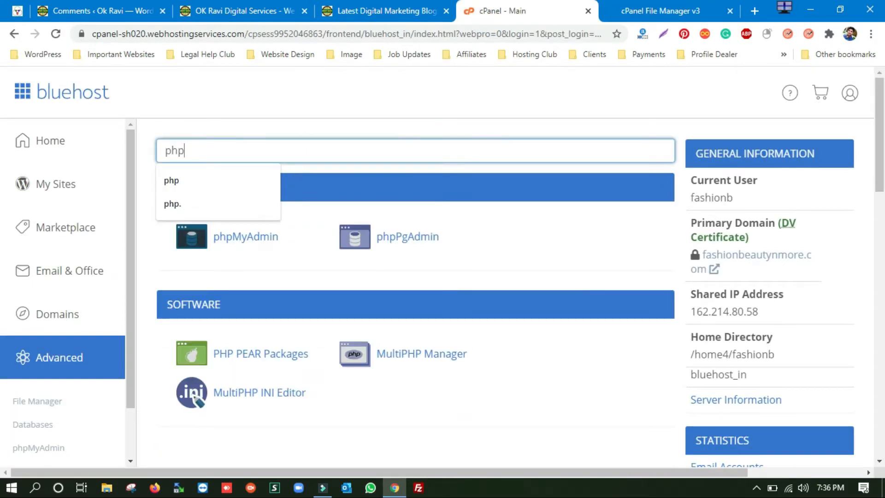
click(288, 270)
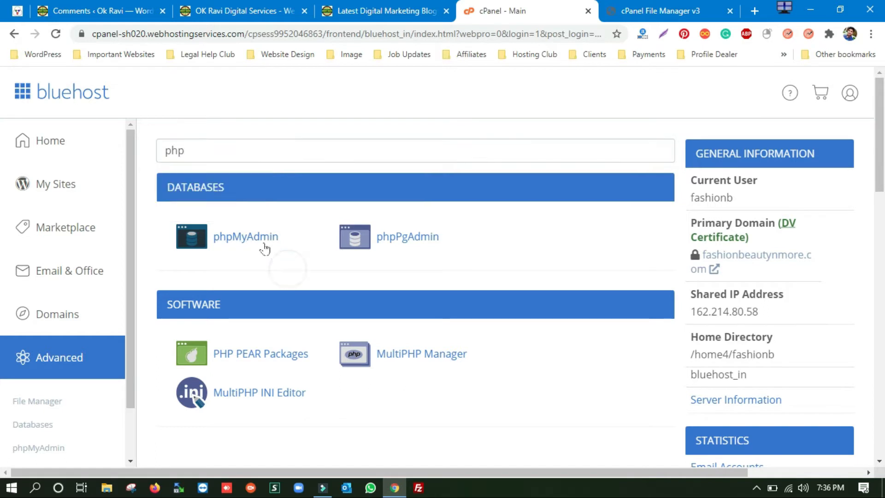
click(247, 237)
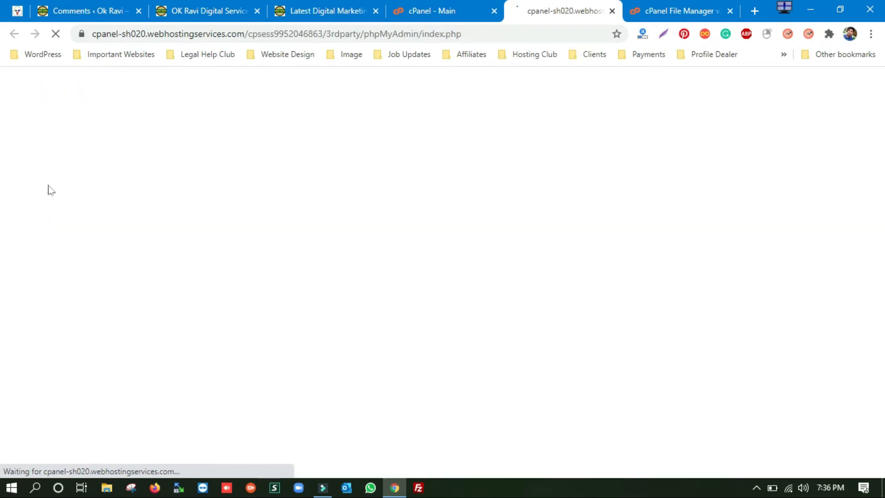
click(445, 6)
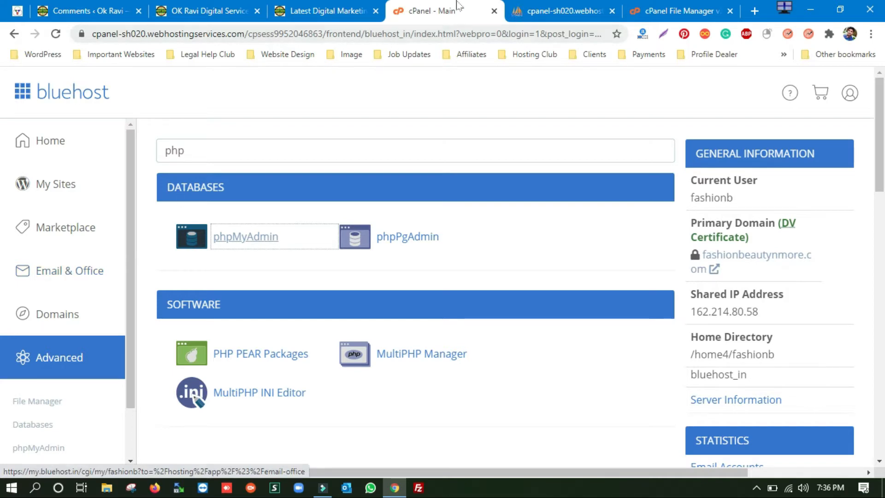
click(535, 10)
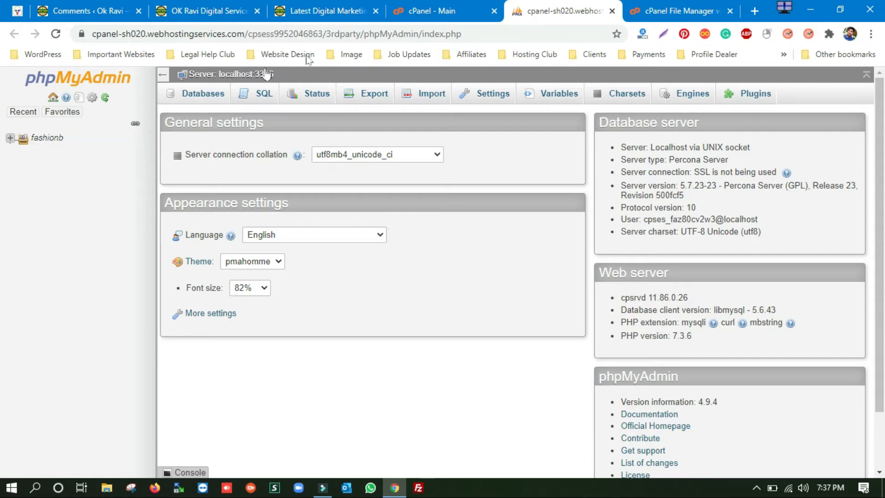
Open the public_html folder in File Manager and view its wp-config.php file.
click(668, 7)
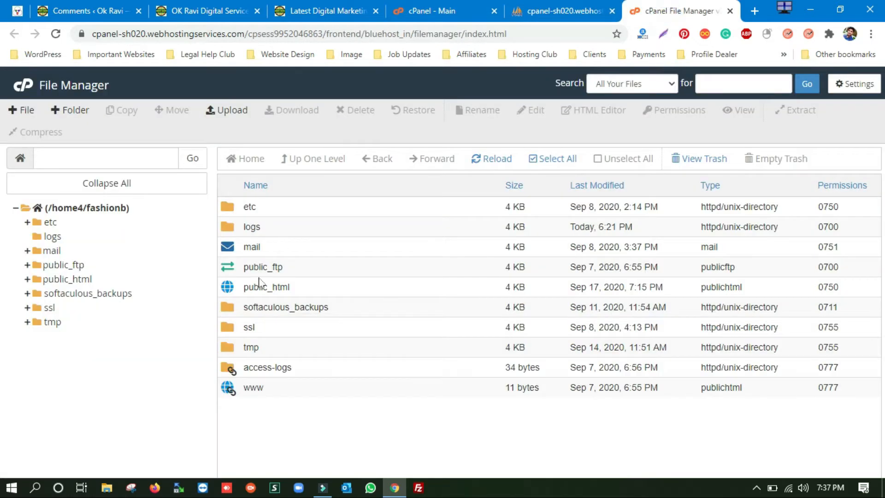
double_click(360, 288)
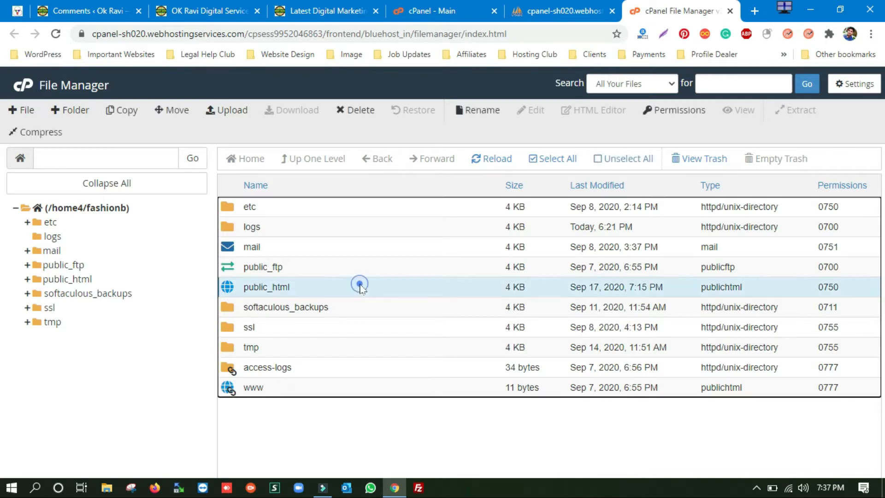
scroll(348, 314, down, 1)
scroll(345, 319, down, 2)
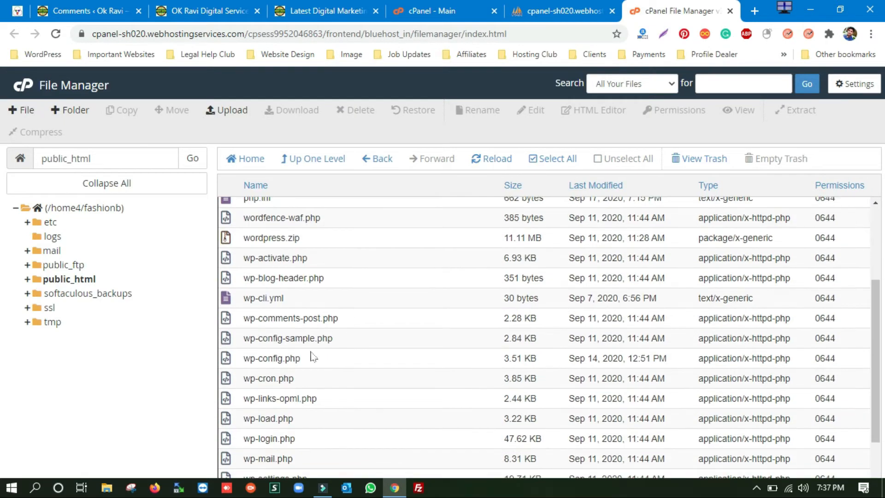
click(327, 359)
right_click(329, 358)
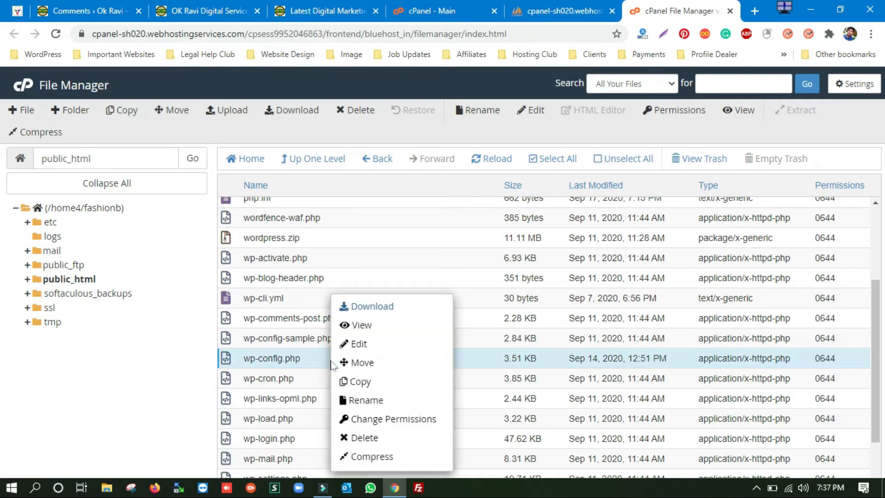
click(371, 329)
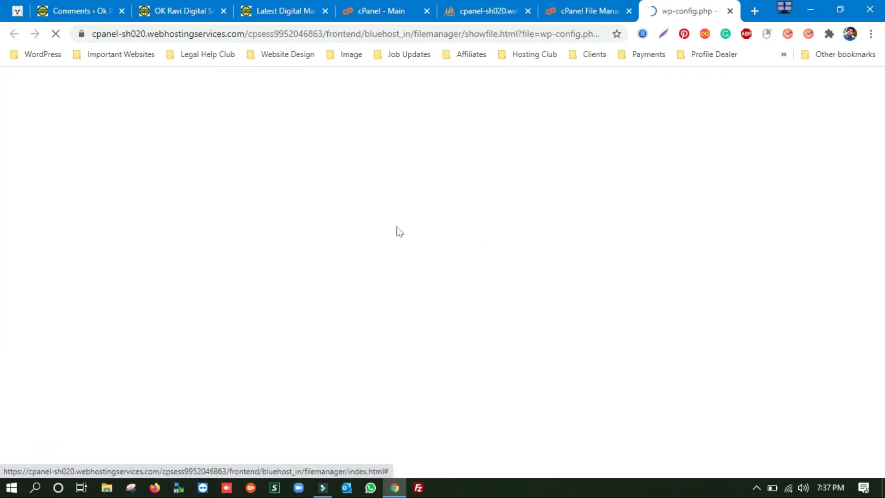
Examine the database name, username and password definitions in wp-config.php.
scroll(229, 313, down, 6)
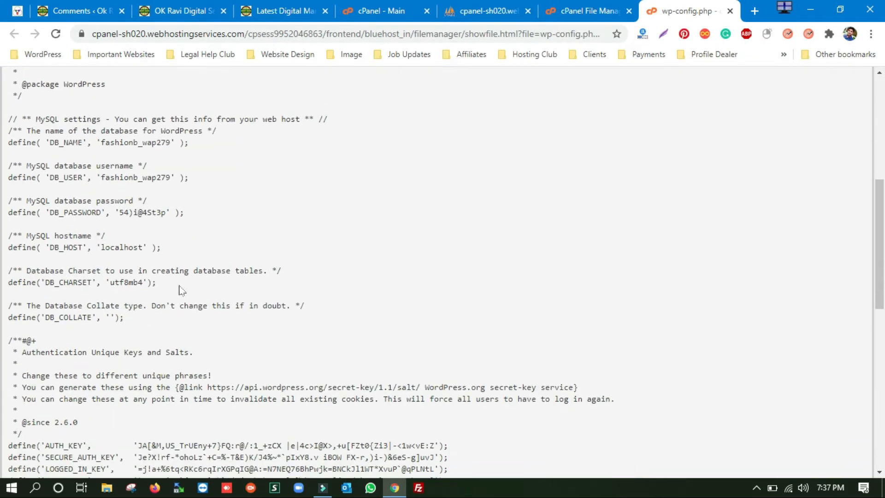
drag(45, 177, 166, 177)
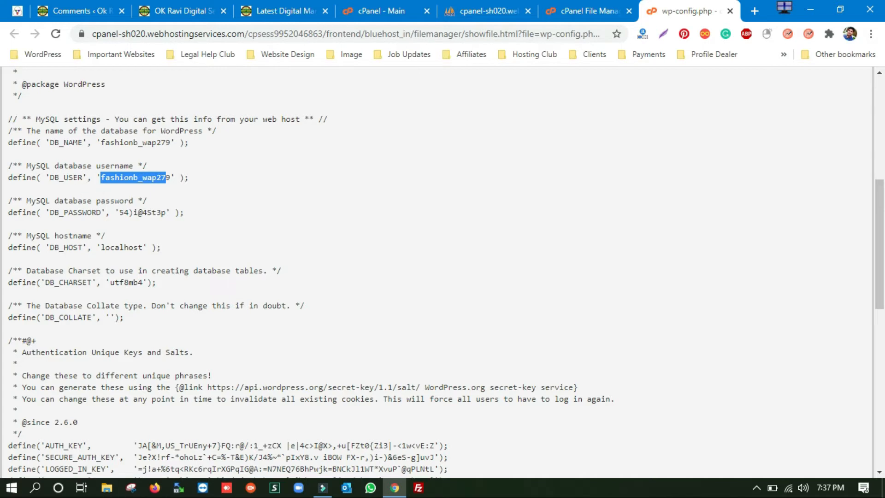
drag(68, 175, 101, 176)
click(119, 212)
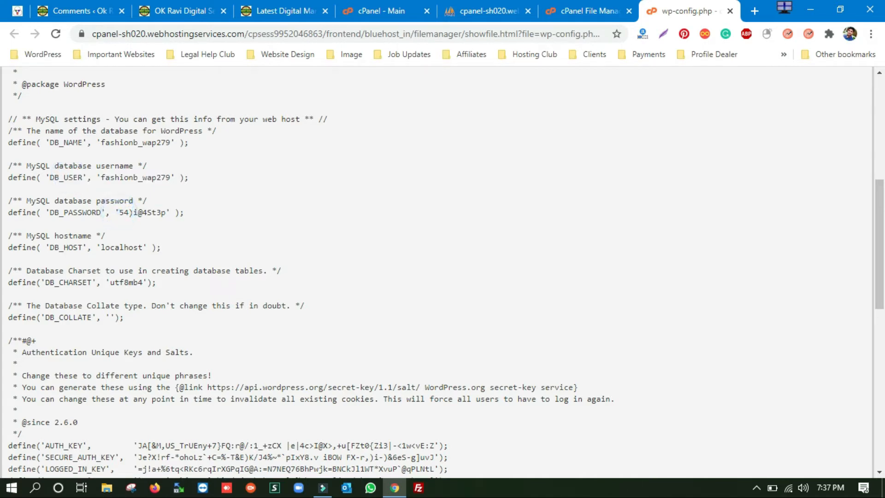
drag(46, 141, 119, 143)
click(112, 154)
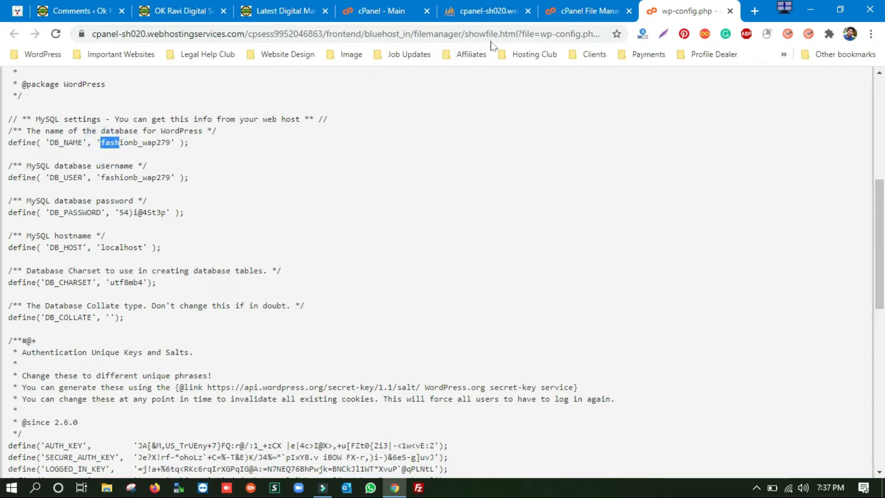
Open the fashionb_wap279 database in phpMyAdmin and check its name against the DB_NAME definition in wp-config.php.
click(488, 12)
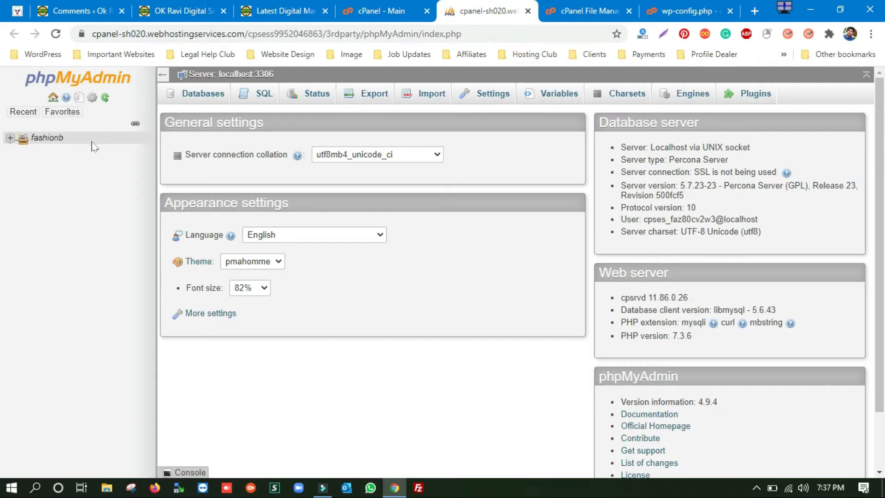
click(10, 138)
click(77, 152)
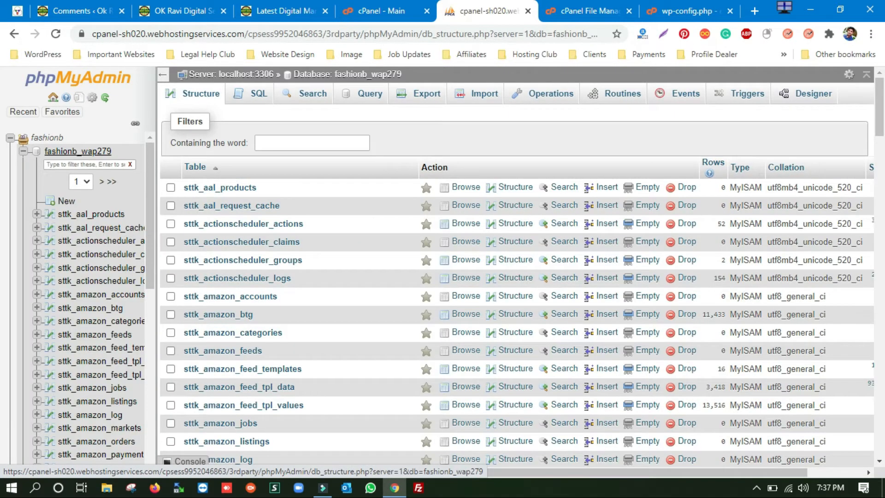
click(687, 11)
click(147, 150)
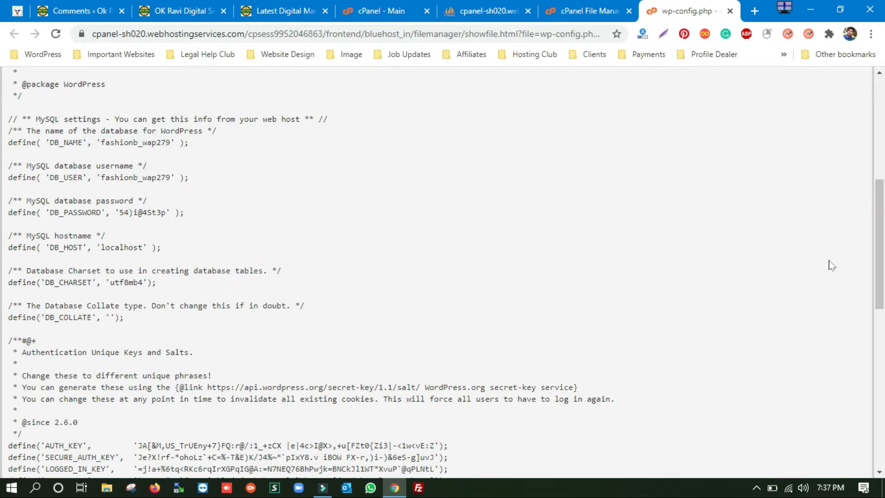
drag(96, 143, 203, 148)
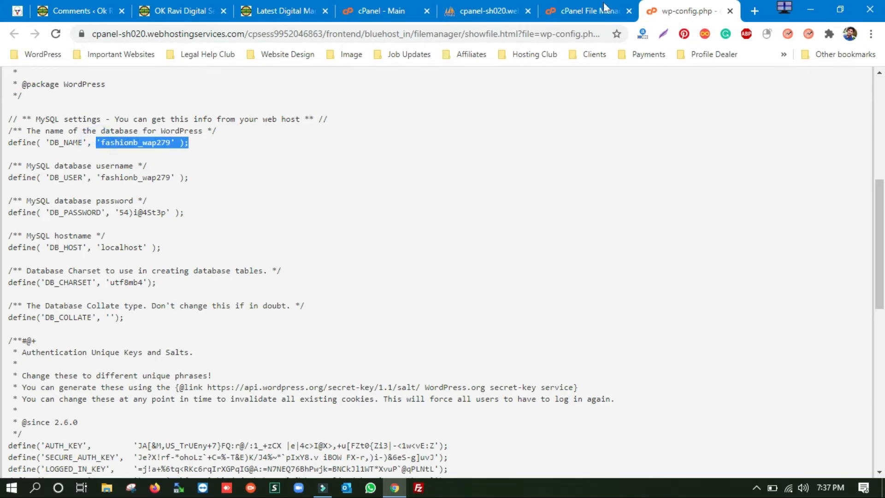
click(489, 10)
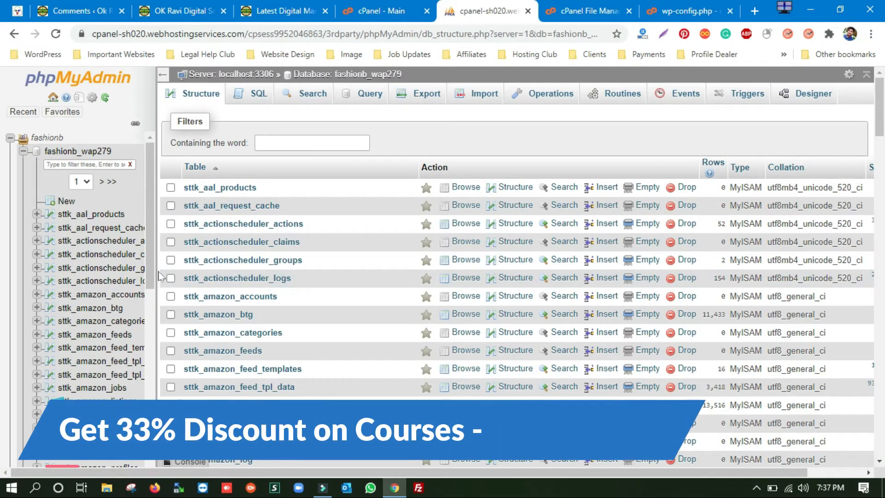
Widen phpMyAdmin's navigation area and open the sttk_options table of the fashionb_wap279 database.
drag(156, 269, 183, 267)
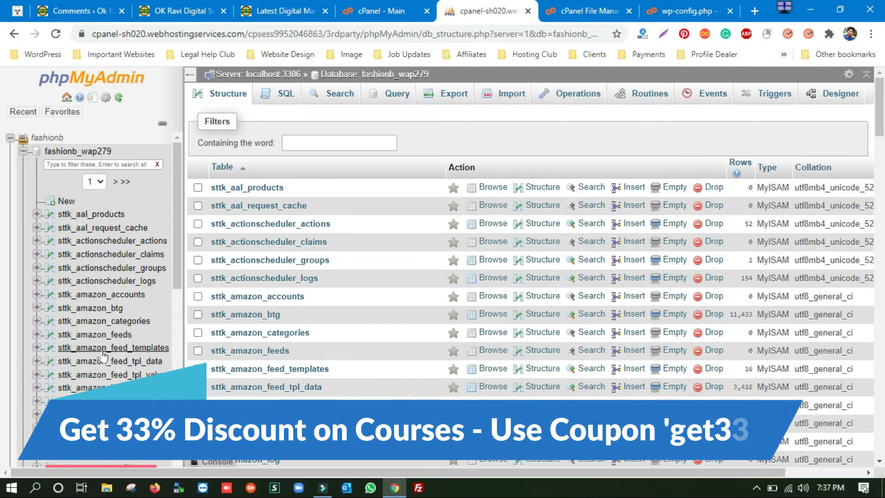
scroll(113, 355, down, 2)
scroll(116, 351, down, 6)
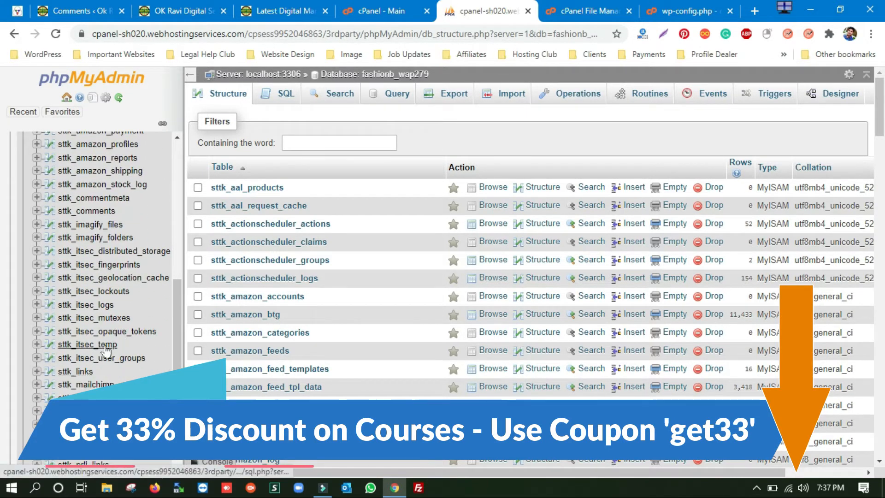
scroll(118, 369, down, 2)
scroll(116, 364, up, 2)
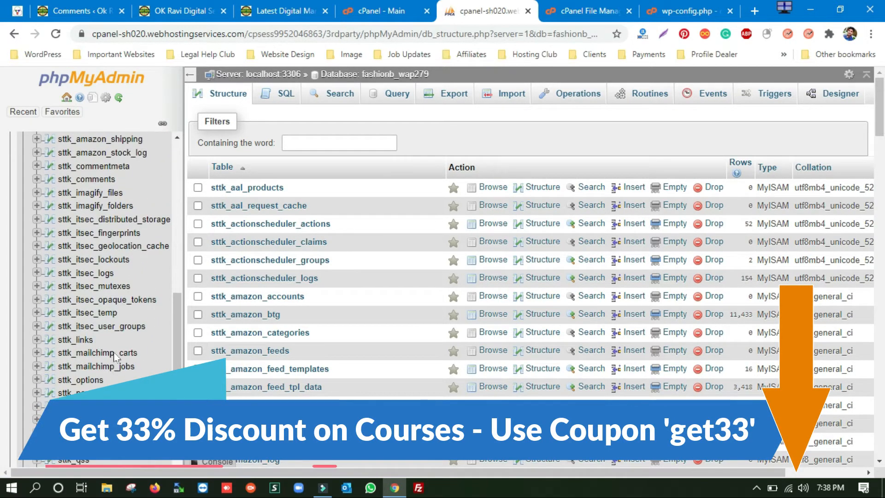
click(79, 380)
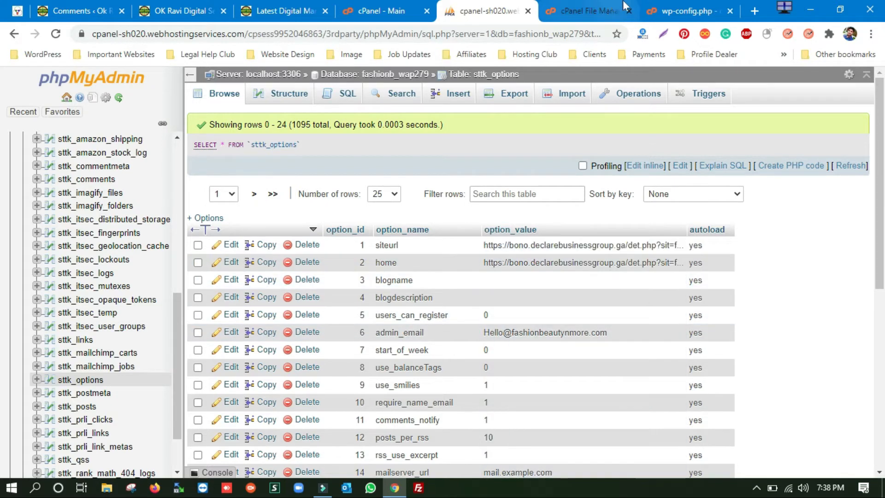
click(385, 11)
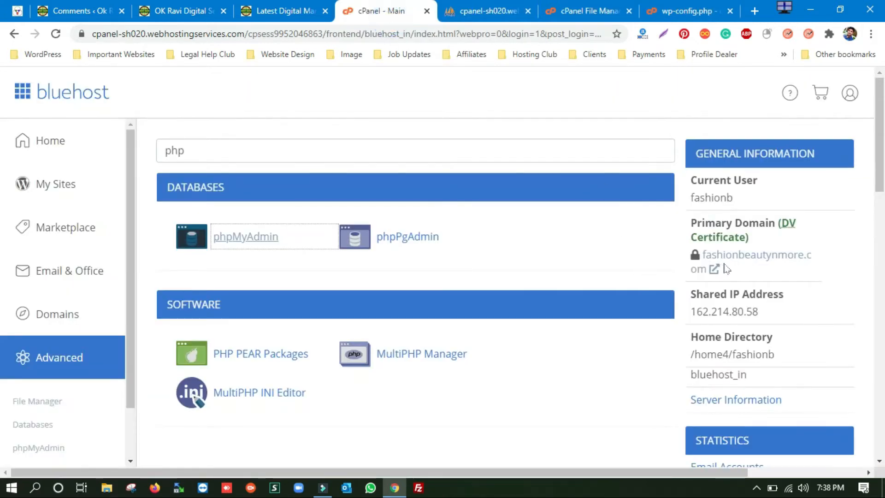
right_click(736, 258)
click(763, 356)
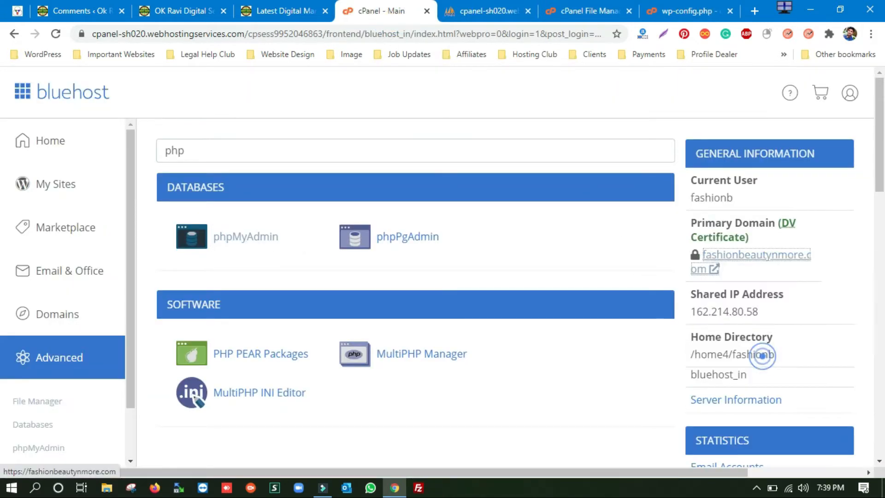
click(589, 11)
click(488, 11)
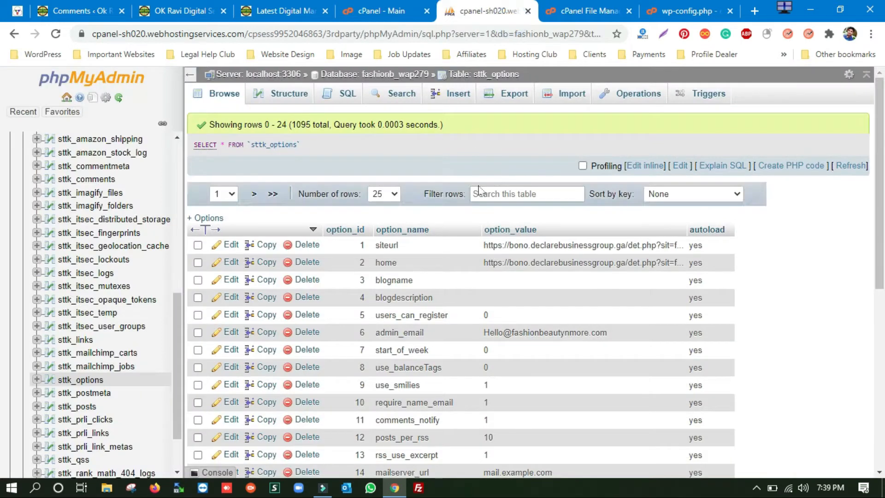
double_click(531, 249)
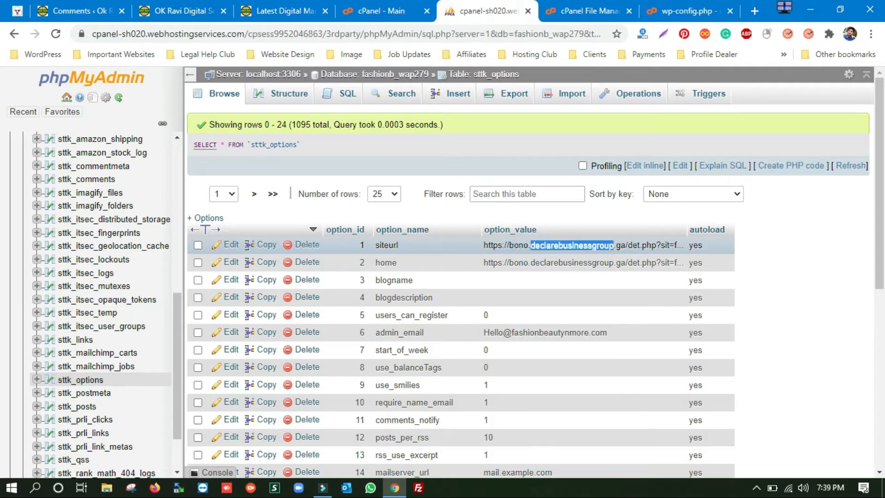
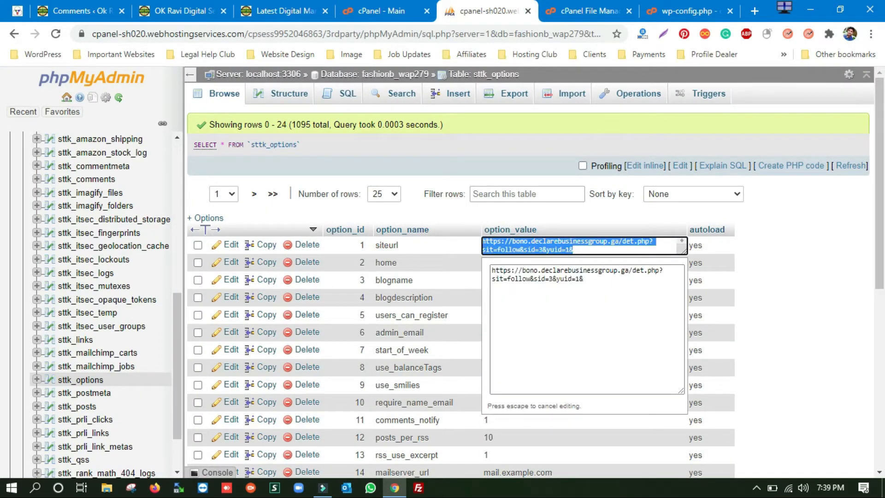
key(BackSpace)
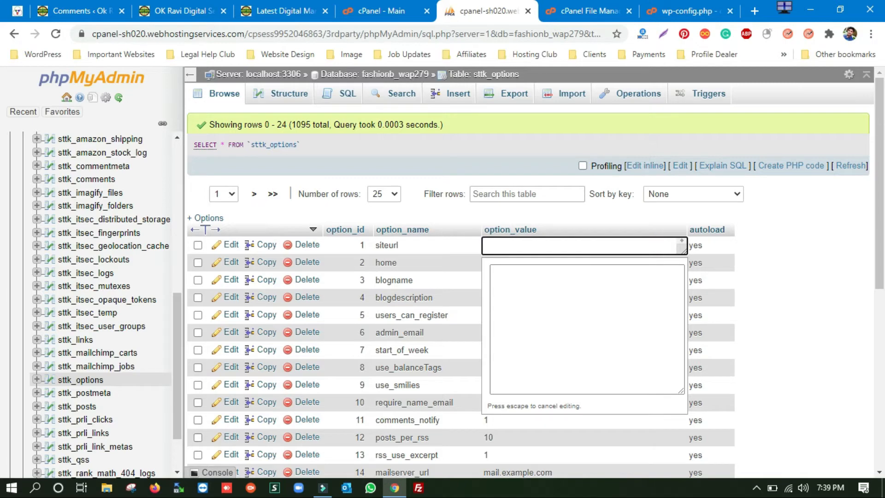
text(https://fashionbeautynmore.com/)
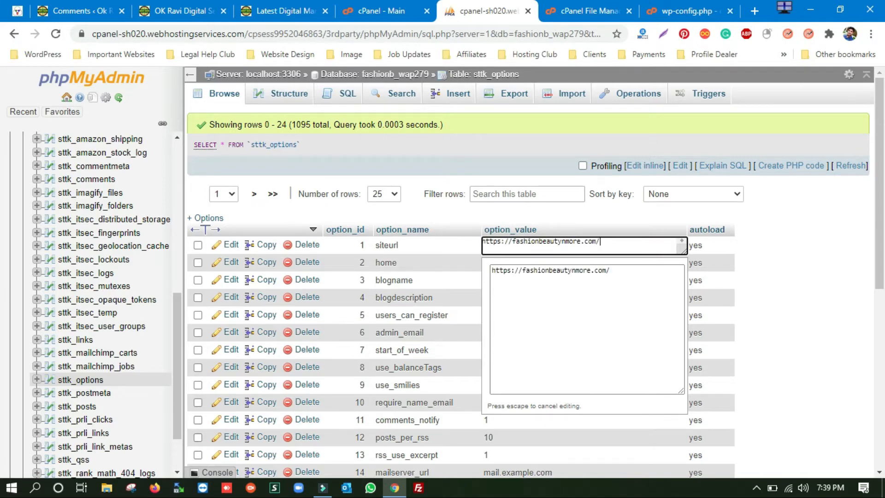
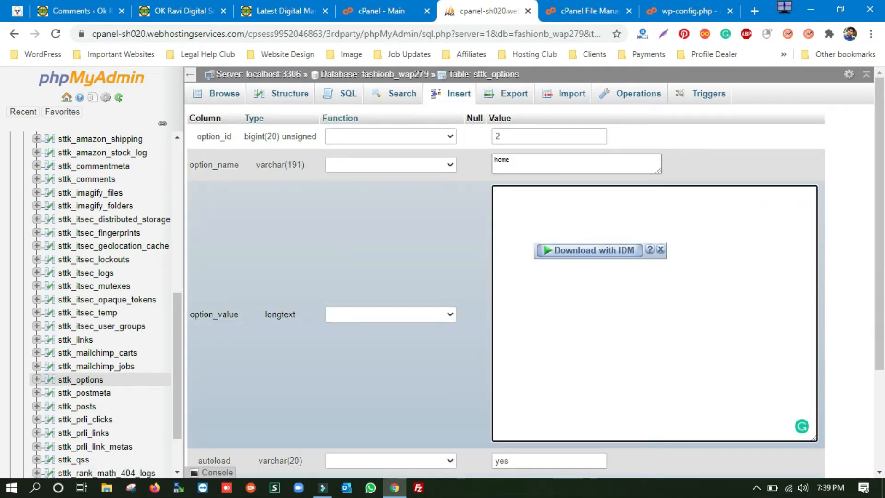
text(https://fashionbeautynmore.com/)
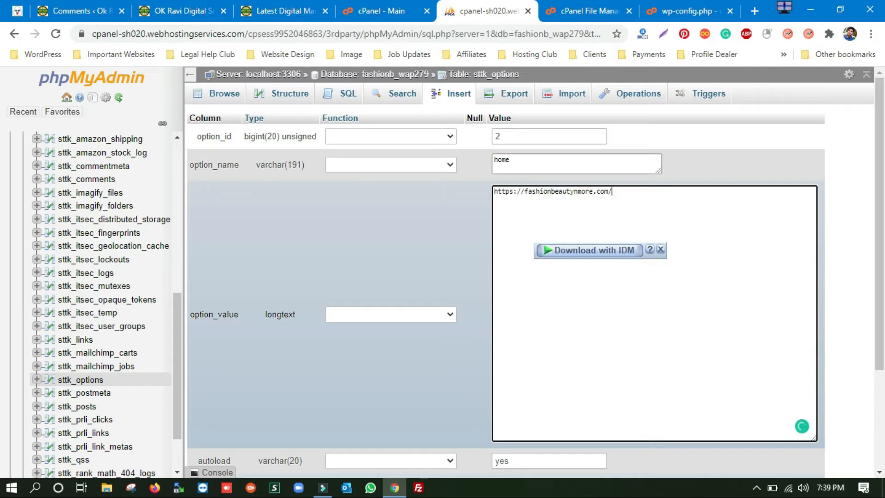
scroll(535, 291, down, 3)
click(384, 424)
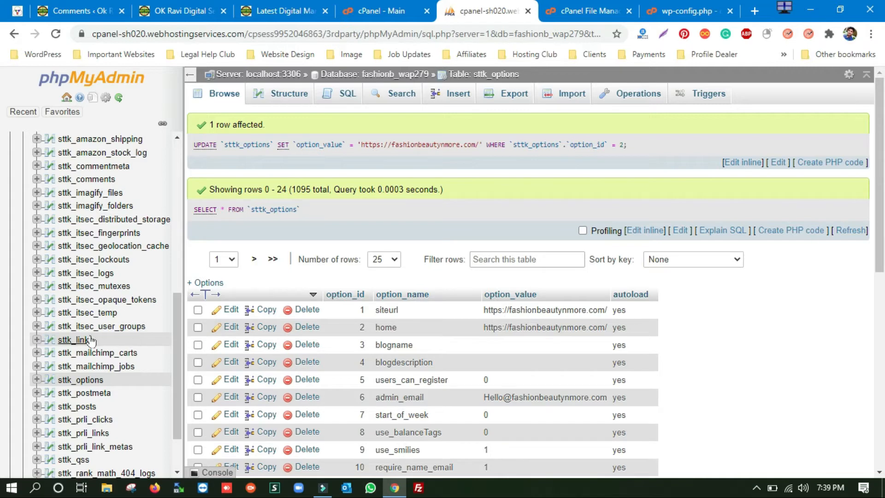
Open the sttk_posts table and look through its post_content column for injected scripts.
scroll(78, 347, down, 2)
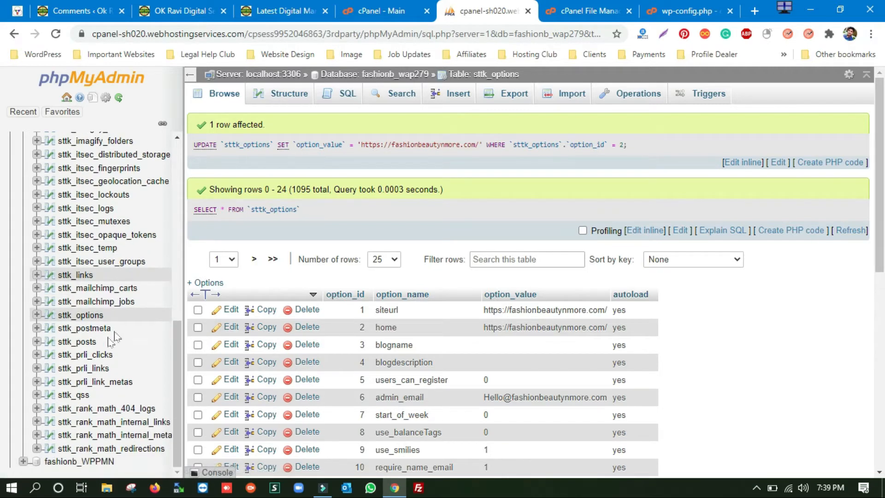
click(82, 344)
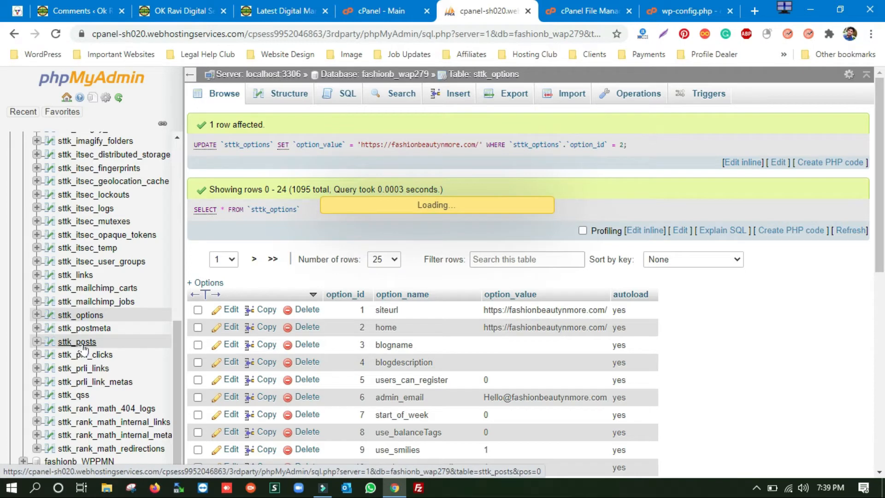
scroll(699, 321, down, 1)
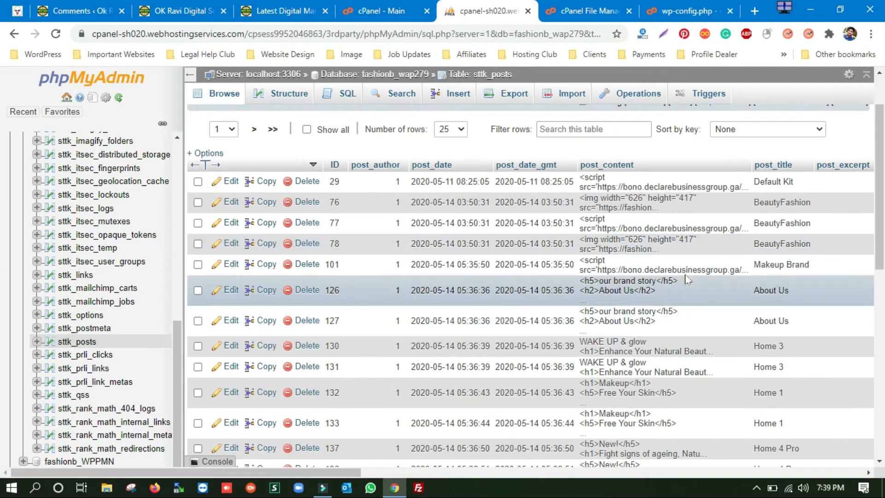
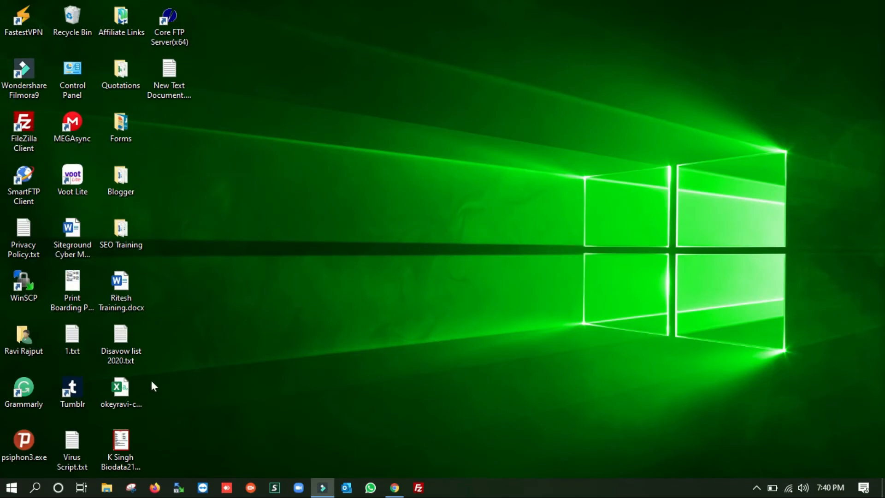
Open Virus Script.txt from the desktop and find the wp_posts REPLACE query for the bono.declarebusinessgroup.ga script.
double_click(69, 442)
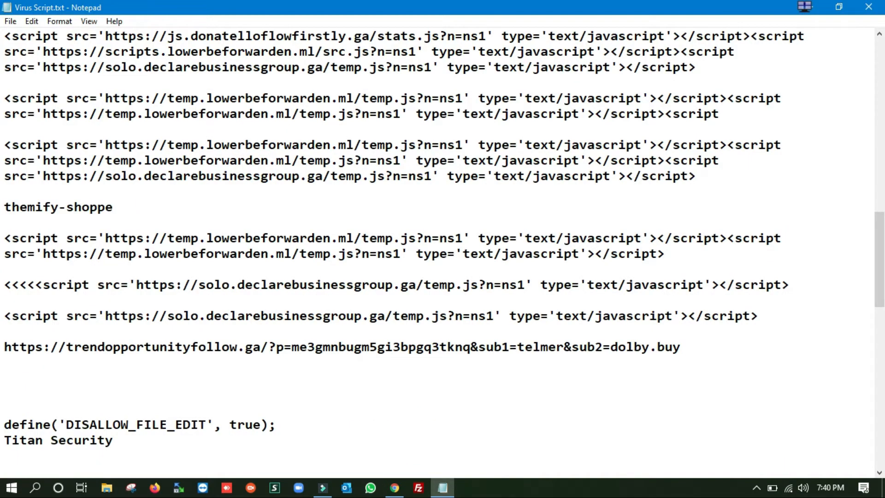
scroll(438, 252, up, 15)
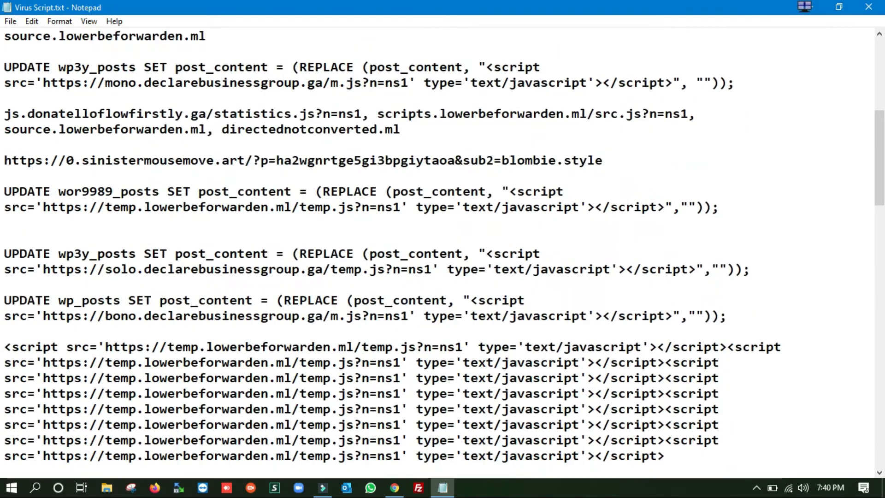
scroll(438, 251, down, 2)
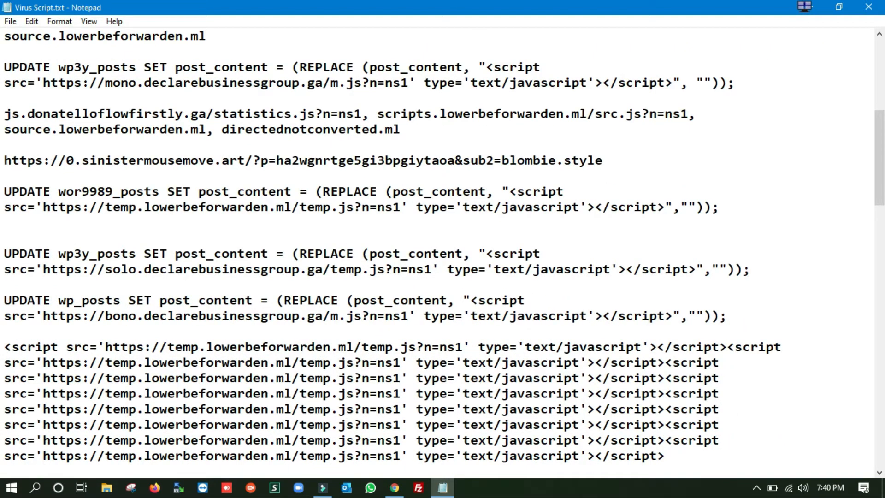
Cut and re-paste the bono.declarebusinessgroup.ga script tag inside the wp_posts REPLACE query, and change the table prefix to sttk.
drag(673, 317, 471, 301)
key(ctrl+c)
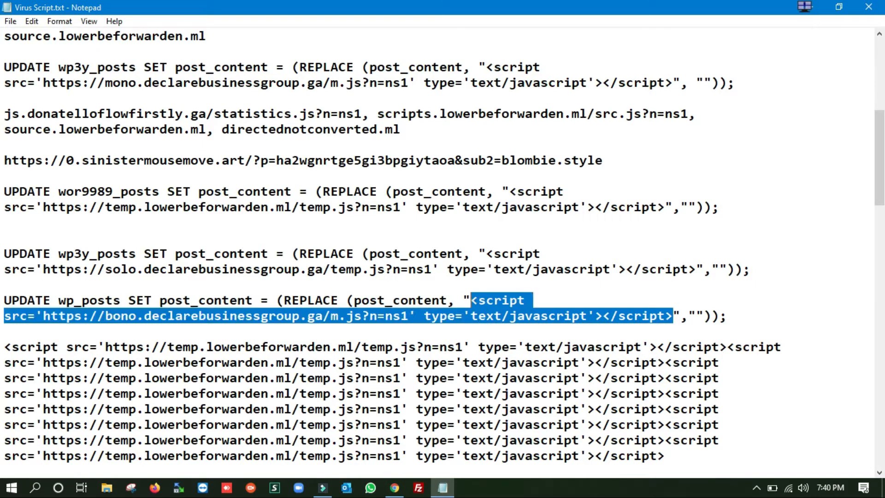
key(Delete)
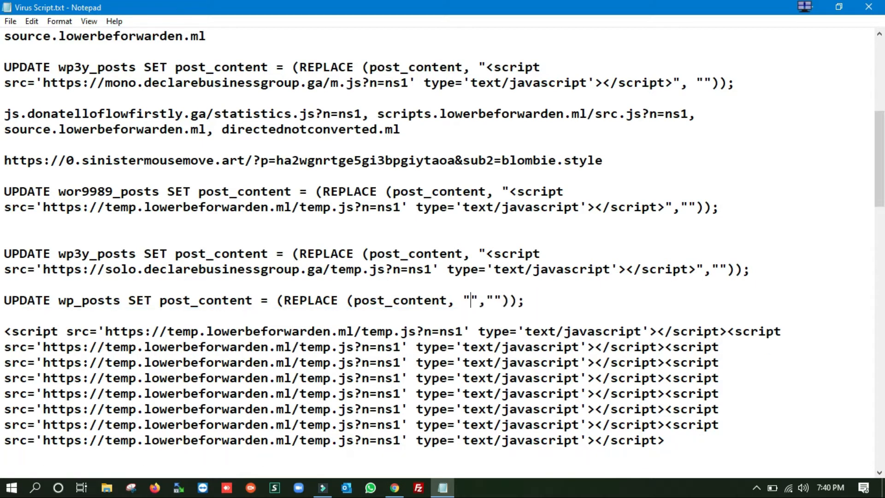
key(ctrl+v)
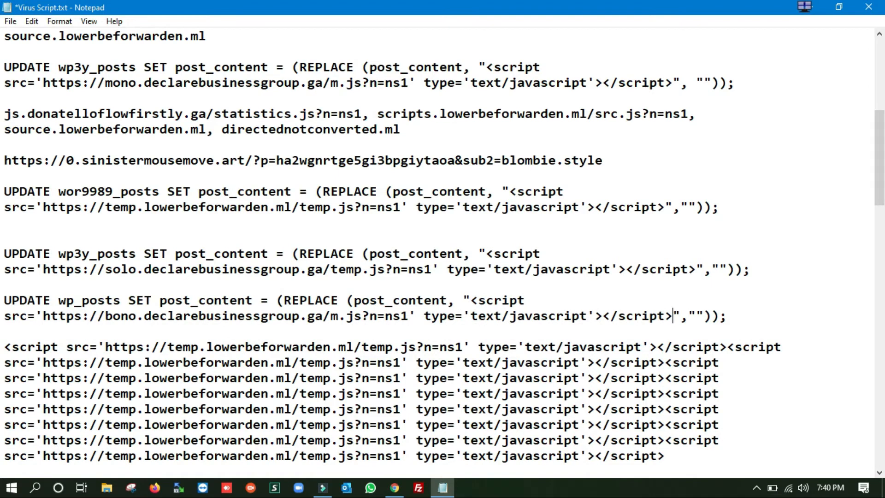
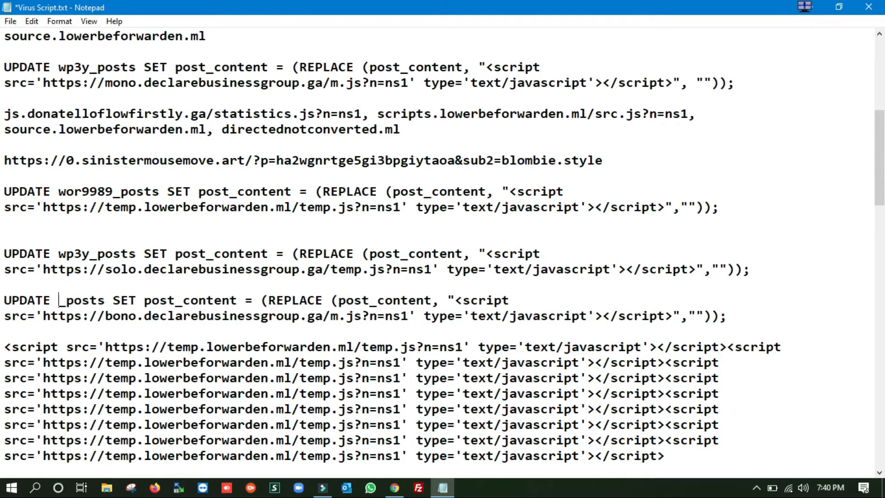
text(sttk)
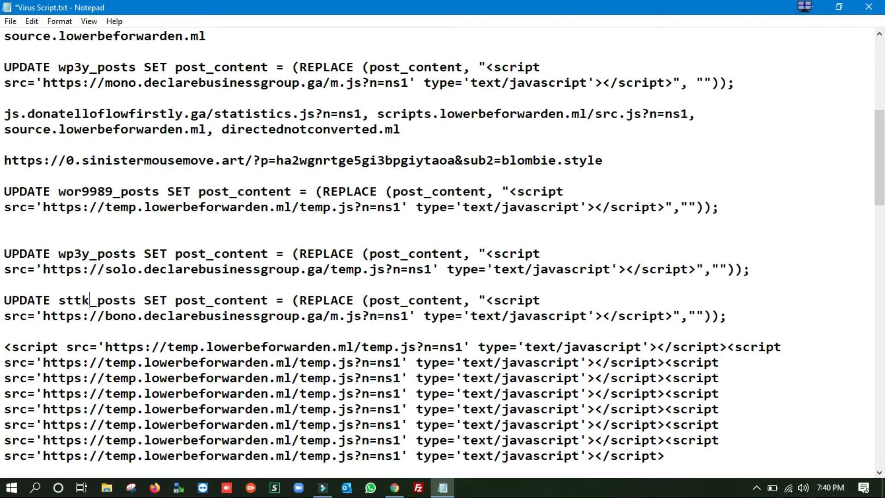
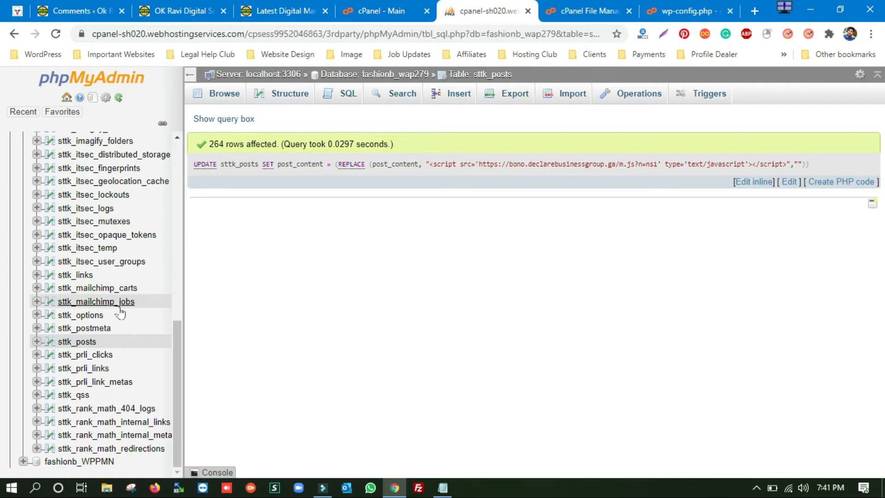
Browse the sttk_posts table again and examine the post_content column for remaining malicious scripts.
click(68, 344)
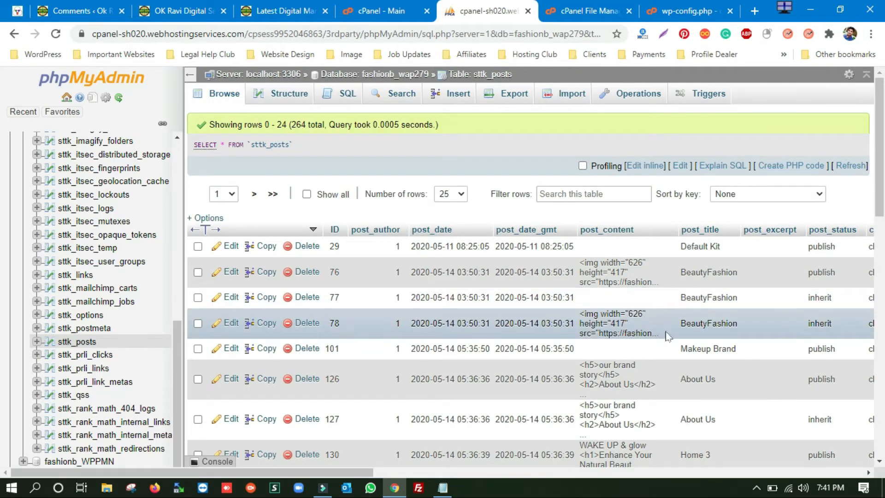
scroll(669, 338, down, 3)
scroll(657, 365, down, 3)
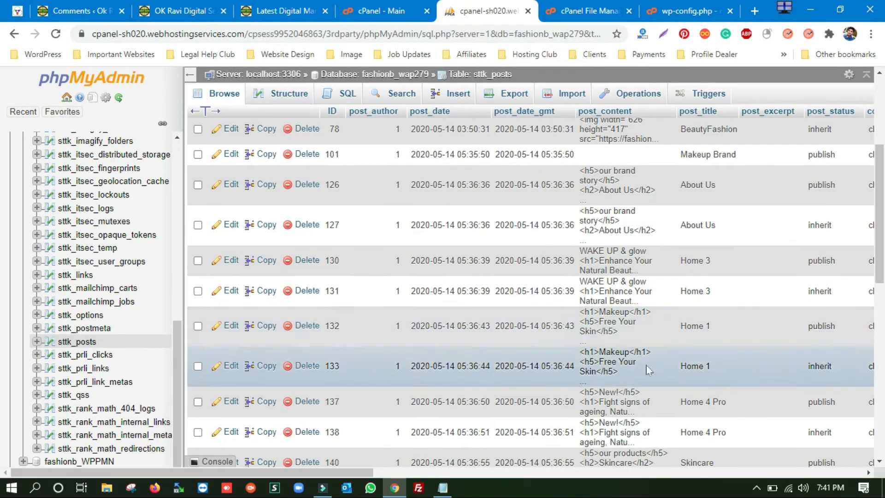
scroll(648, 365, down, 3)
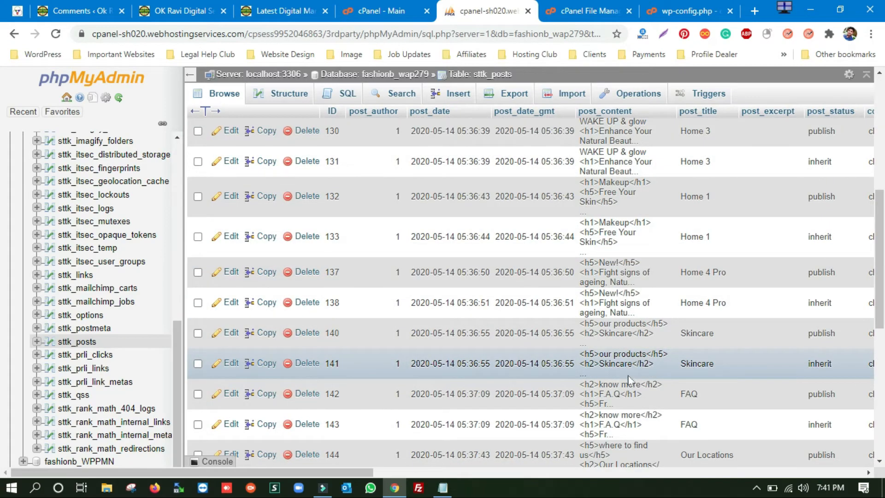
Open the "Our Locations" record with ID 144 in sttk_posts and inspect its full post_content for injected scripts.
scroll(661, 369, down, 3)
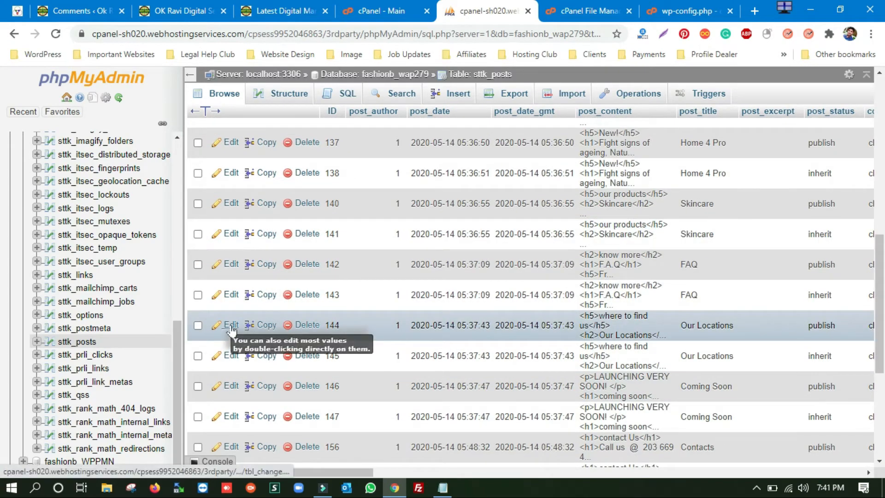
click(232, 327)
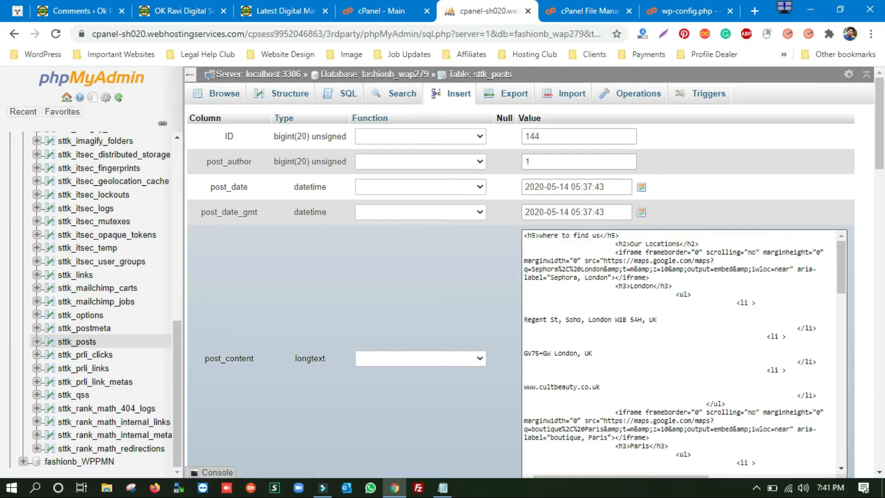
scroll(702, 376, down, 10)
scroll(706, 380, up, 6)
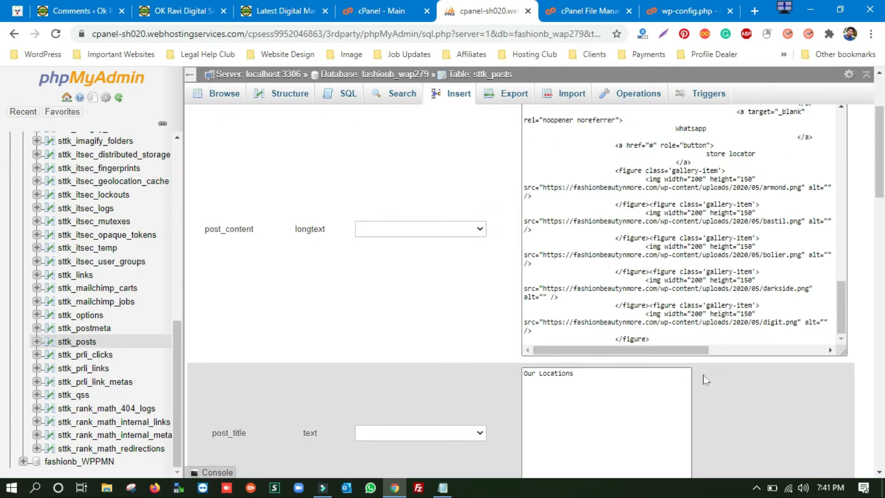
scroll(682, 230, up, 5)
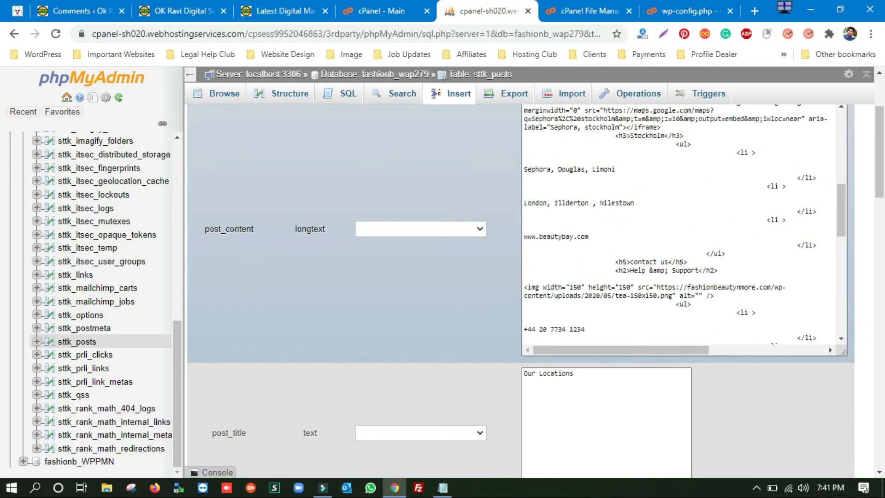
scroll(682, 226, up, 5)
scroll(682, 226, up, 3)
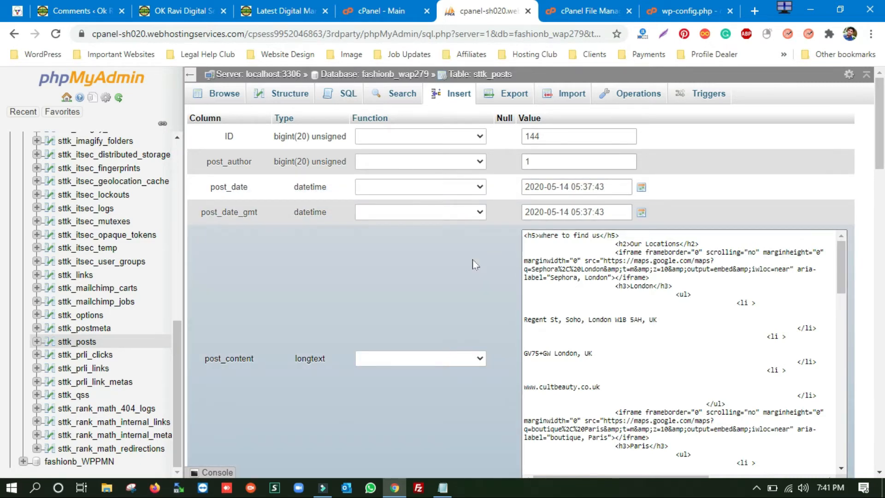
Open a new browser tab and copy the link address of the primary domain fashionbeautynmore.com from the cPanel main page.
click(608, 7)
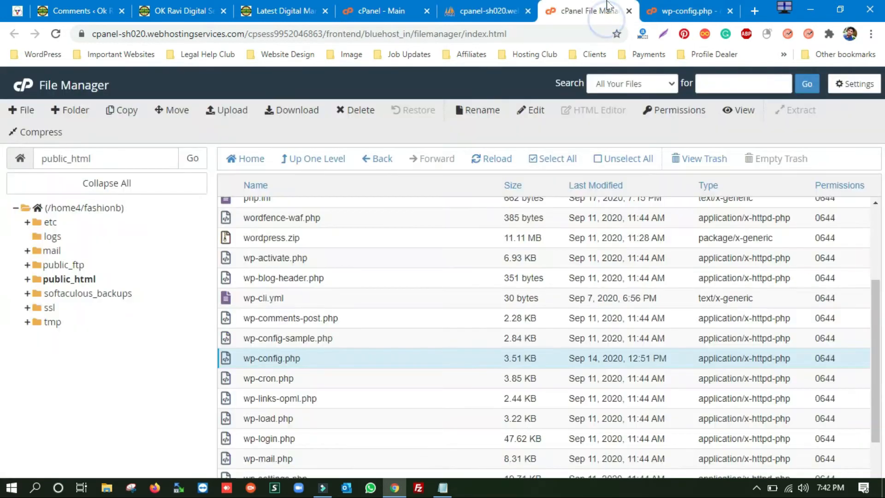
scroll(482, 371, up, 3)
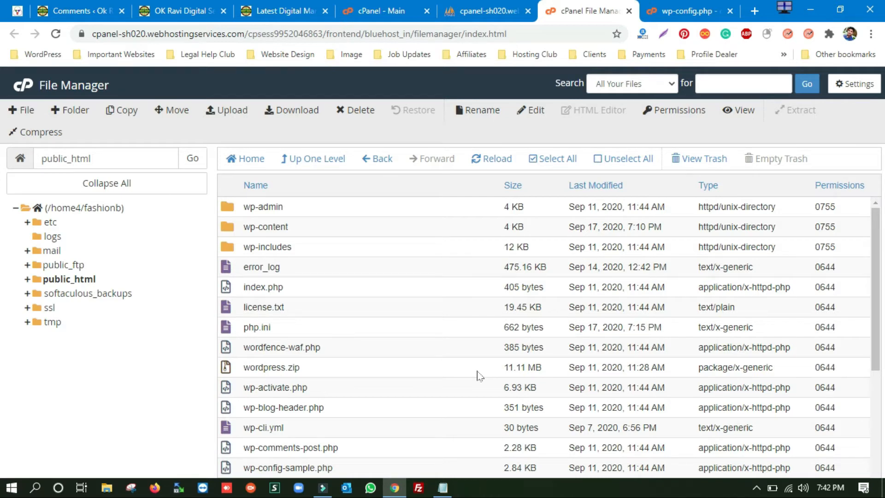
click(755, 14)
right_click(503, 32)
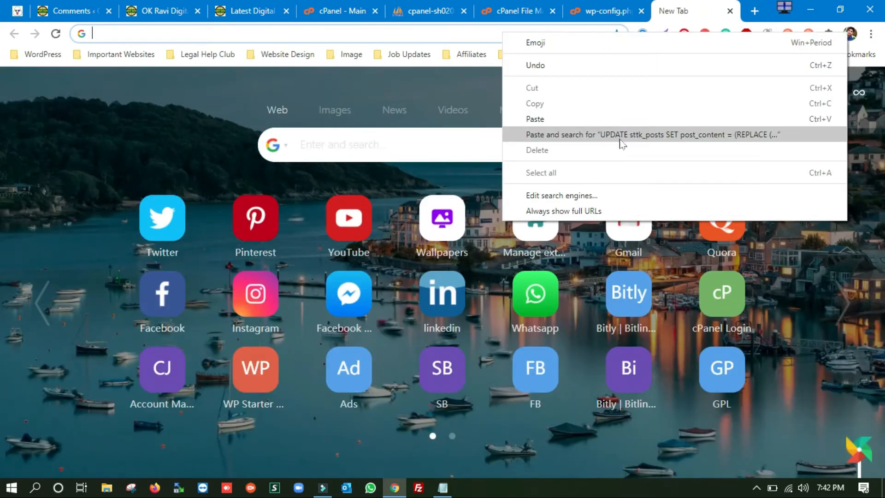
click(426, 9)
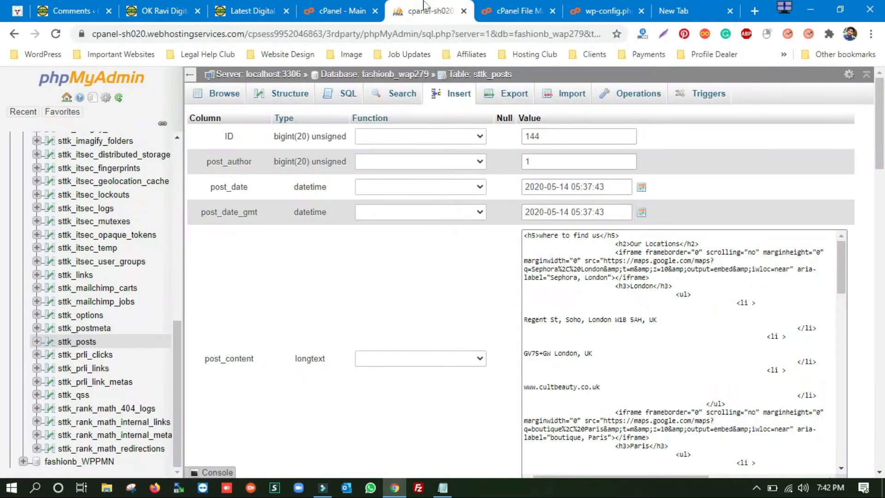
click(362, 6)
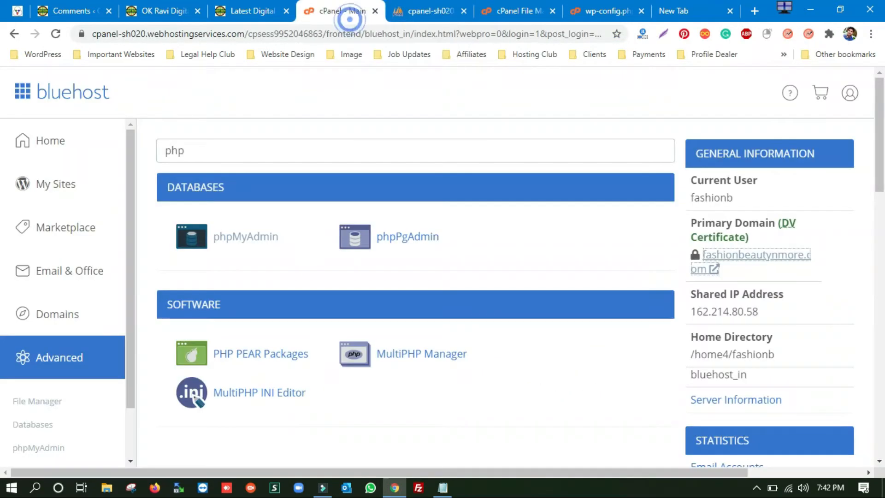
right_click(766, 256)
click(735, 353)
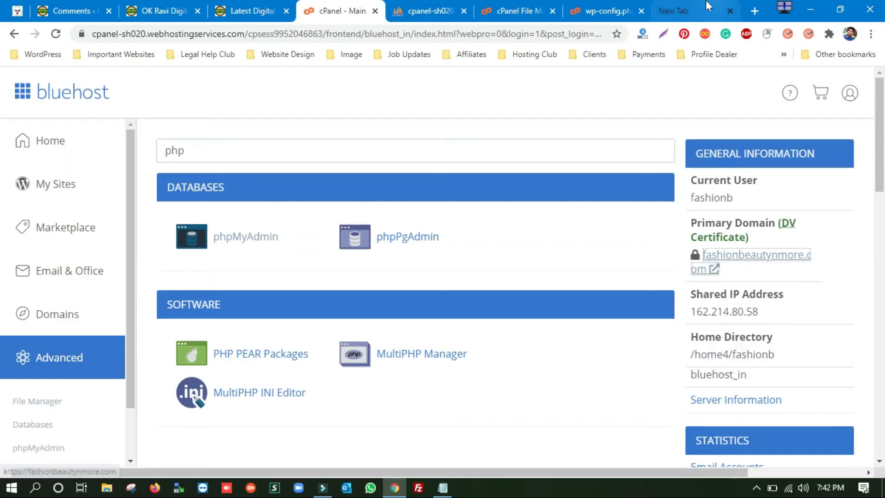
Load the copied site address in the new tab and check whether the "Extremely Dry or Sensitive Skin?" post redirects, then return to the homepage.
click(694, 12)
right_click(356, 35)
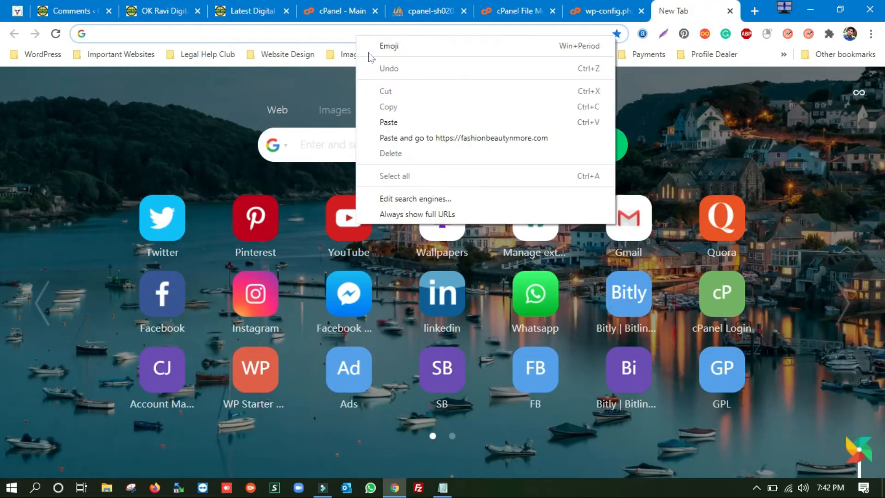
click(440, 138)
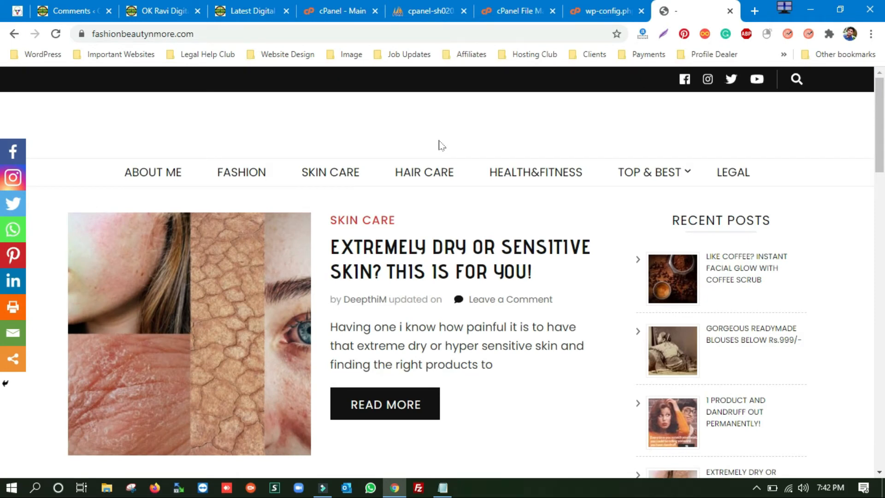
click(380, 251)
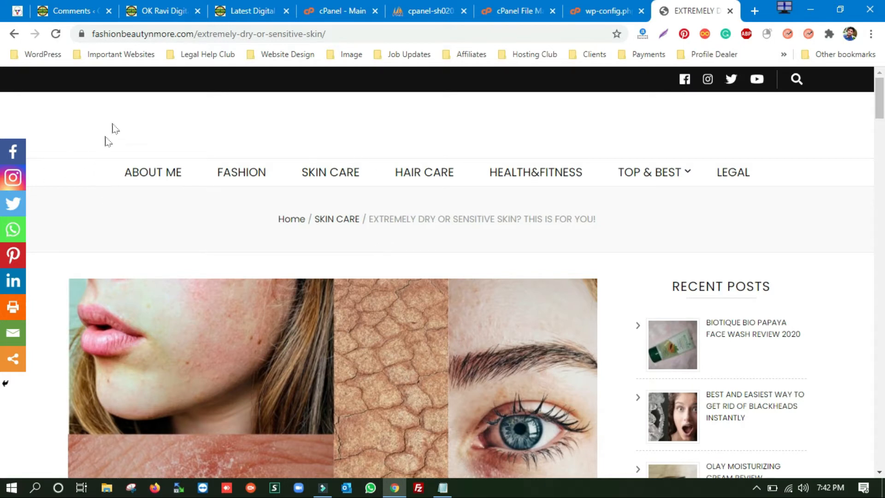
click(14, 34)
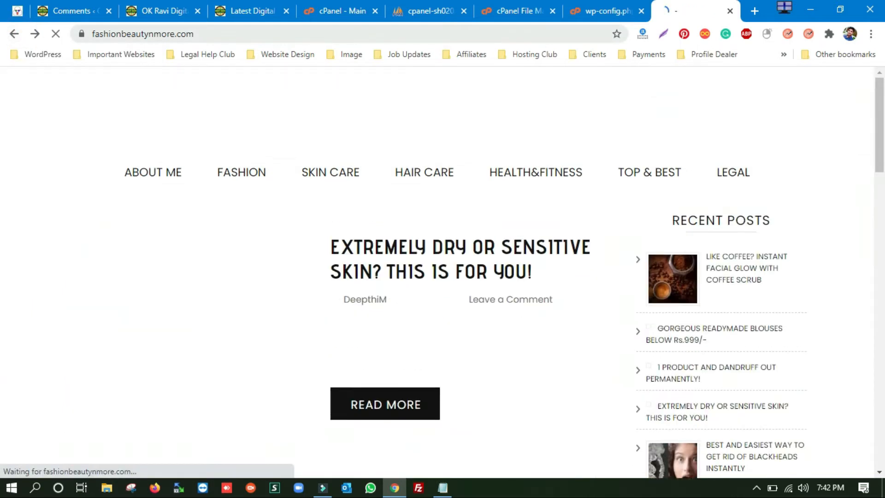
click(239, 34)
text(/w)
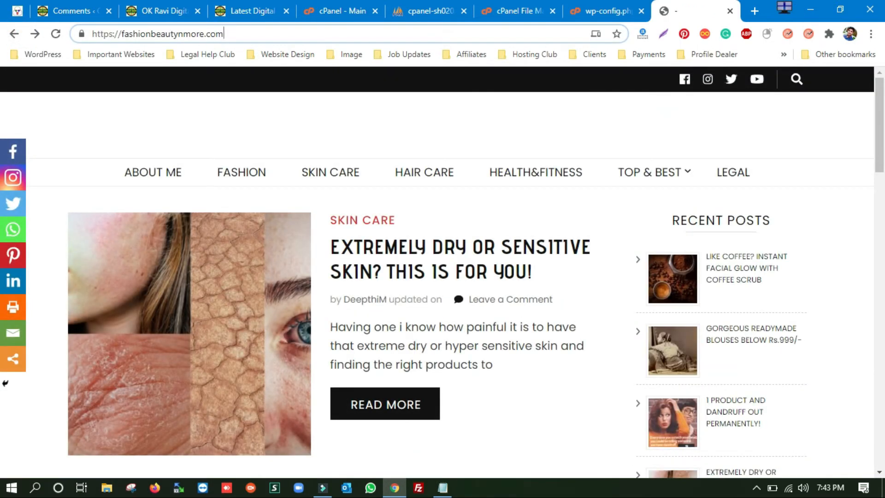
text(p-a)
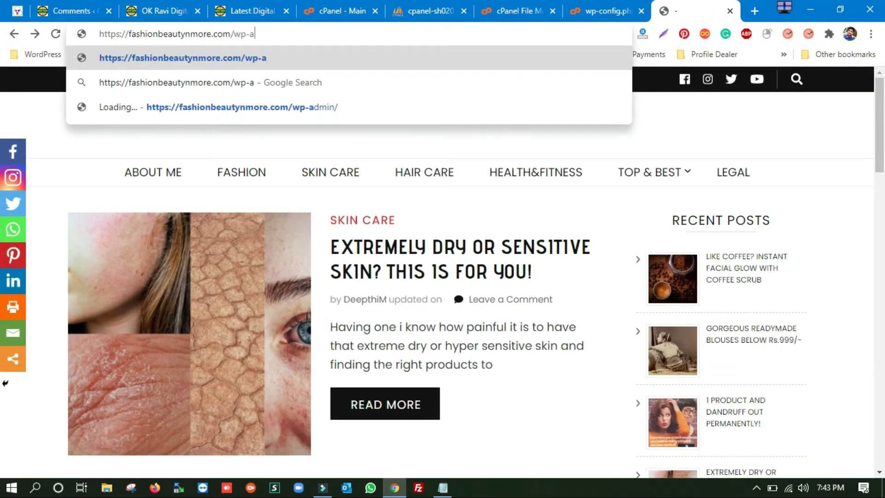
text(dmin)
key(Return)
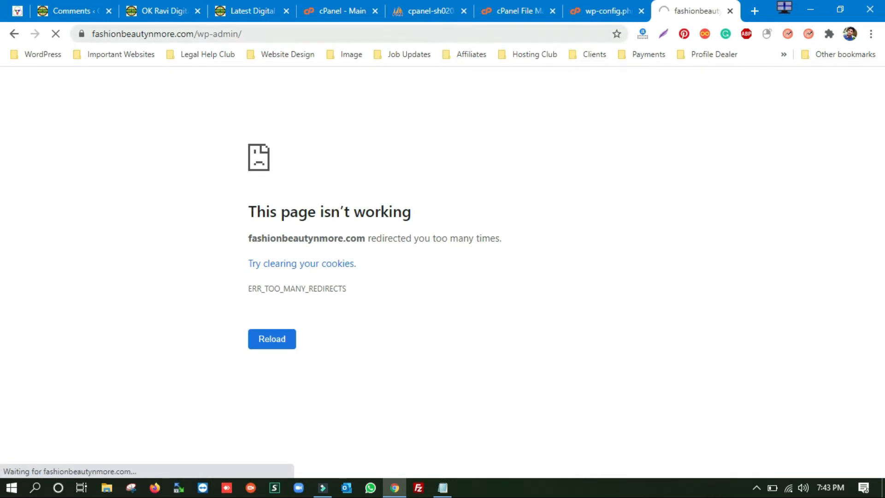
drag(196, 33, 272, 33)
key(BackSpace)
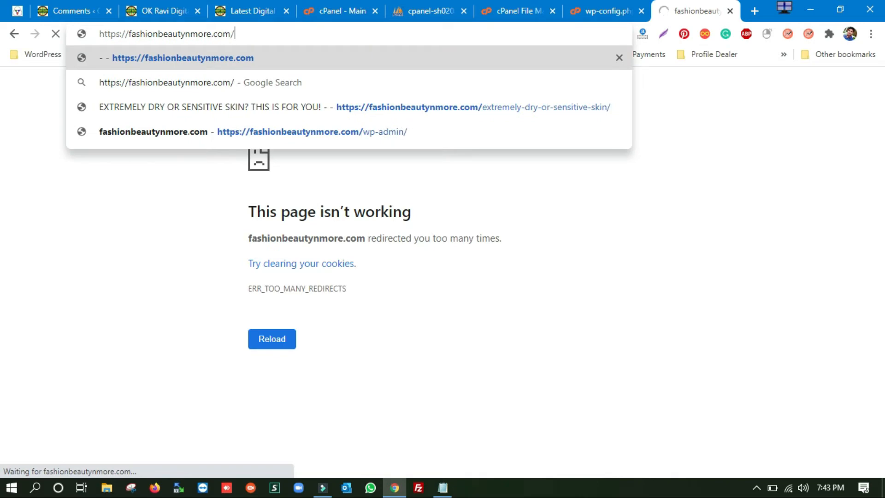
Go to the Bluehost portal's home page and log in to WordPress for fashionbeautynmore.com from there.
click(427, 10)
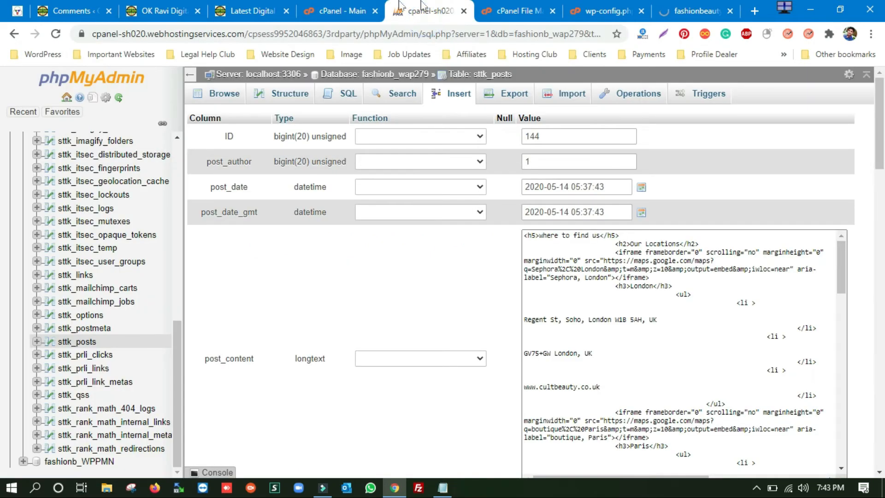
click(351, 7)
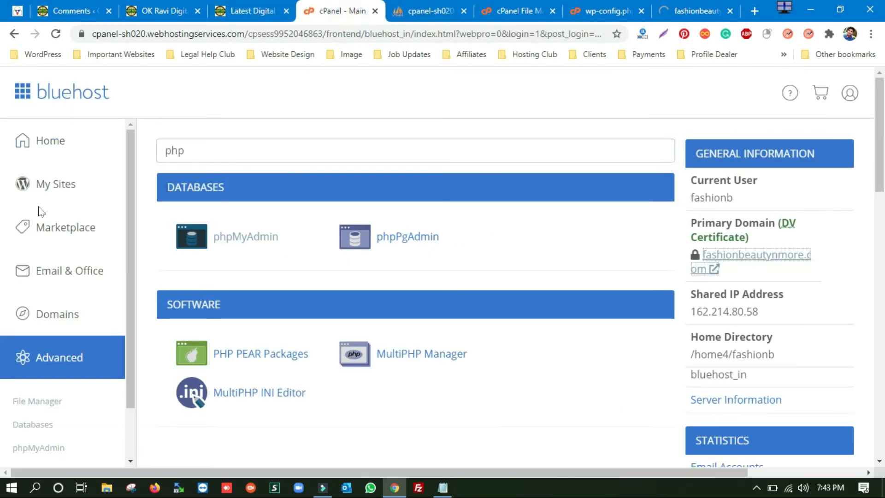
click(47, 142)
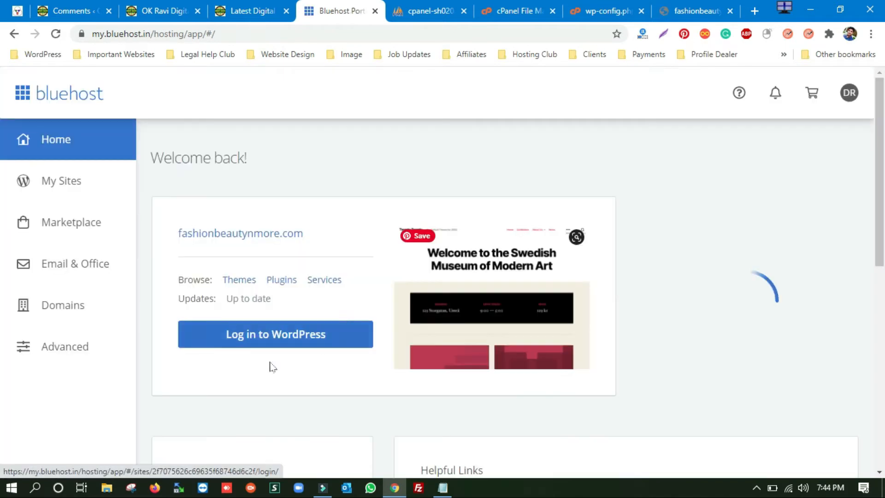
click(278, 336)
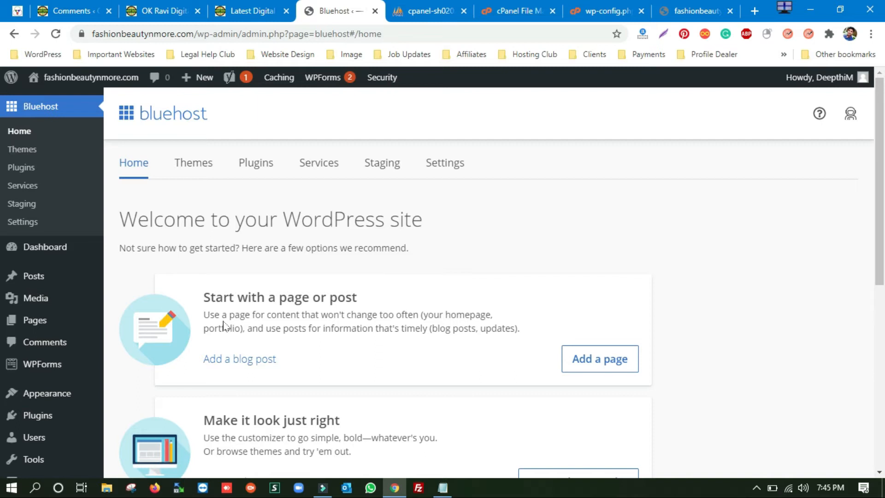
Open the Wordfence dashboard in the WordPress admin and check its notifications.
scroll(49, 318, down, 1)
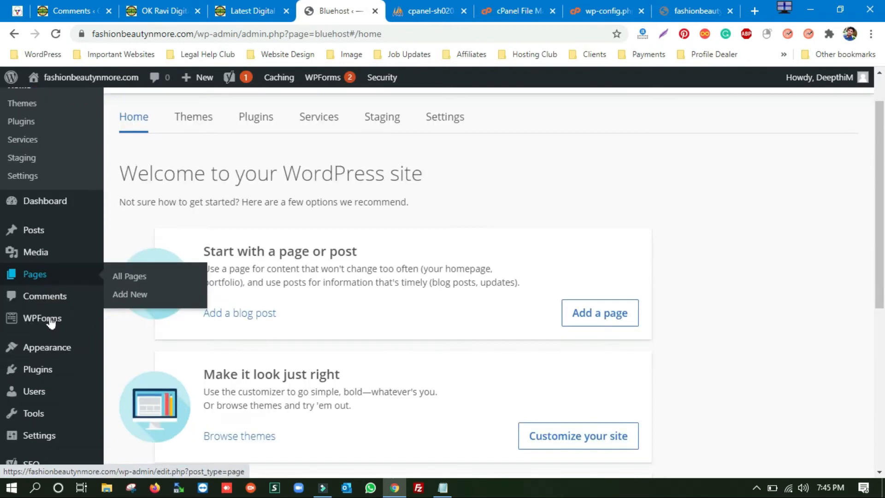
scroll(51, 323, down, 6)
click(49, 261)
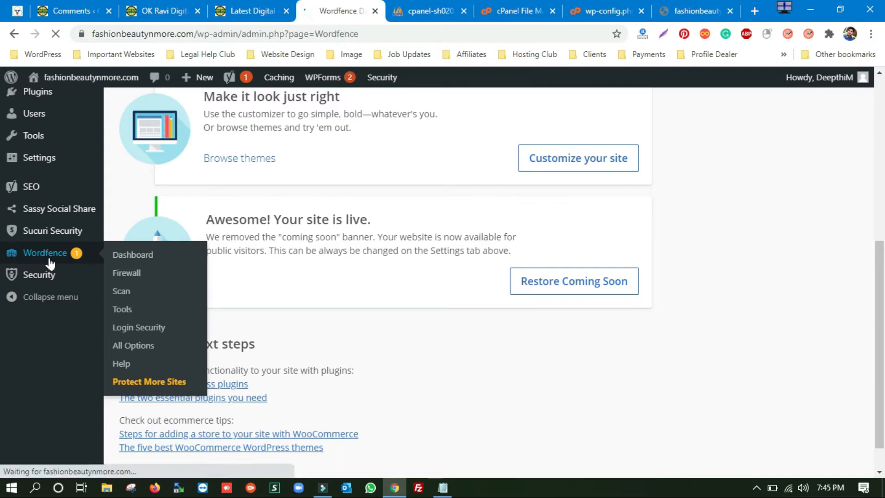
scroll(67, 270, down, 2)
scroll(317, 265, down, 1)
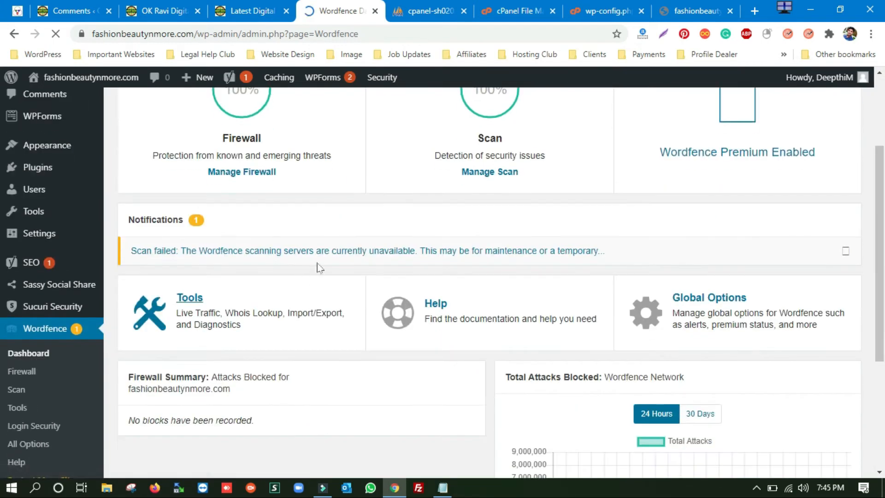
Open the Wordfence scan page from the scan notification and start a new scan.
click(315, 249)
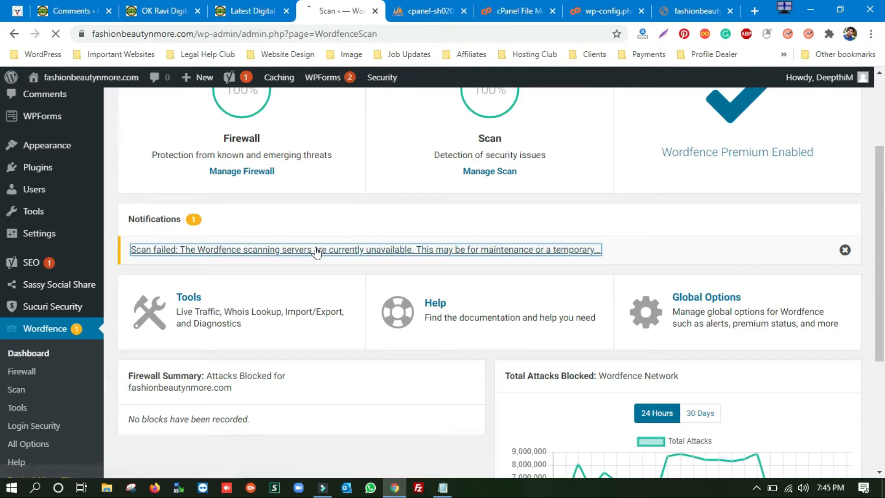
scroll(269, 316, down, 1)
scroll(269, 316, down, 2)
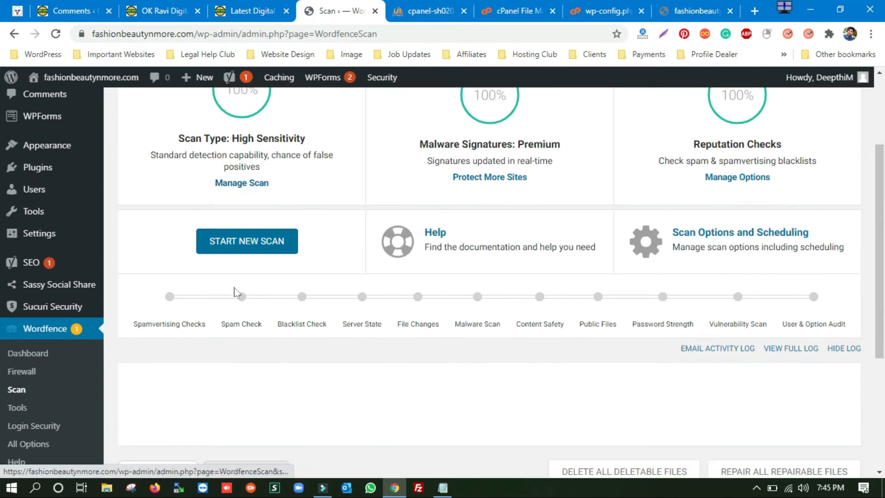
click(243, 249)
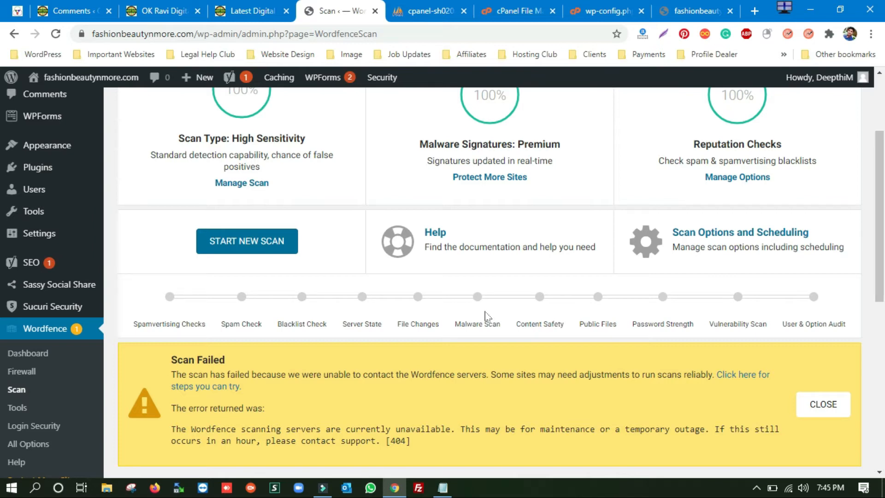
Switch to cPanel File Manager, examine the files in public_html for suspicious entries, and open the wp-admin folder.
click(512, 11)
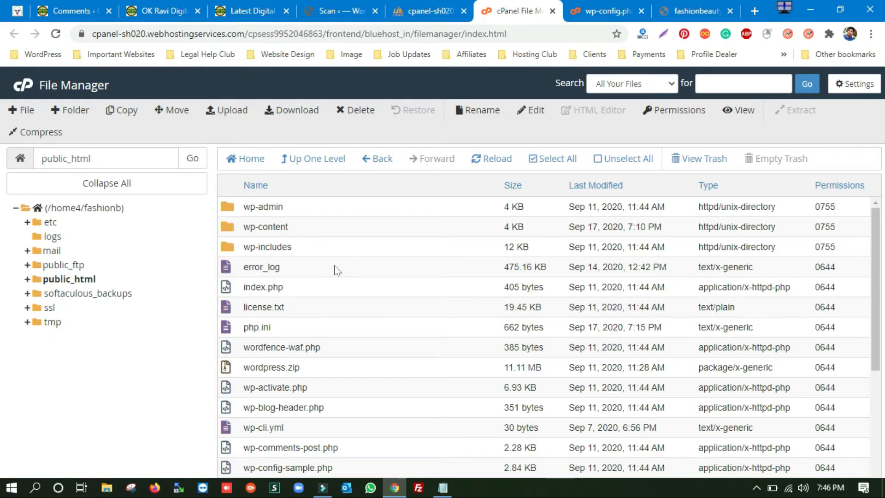
scroll(314, 299, down, 4)
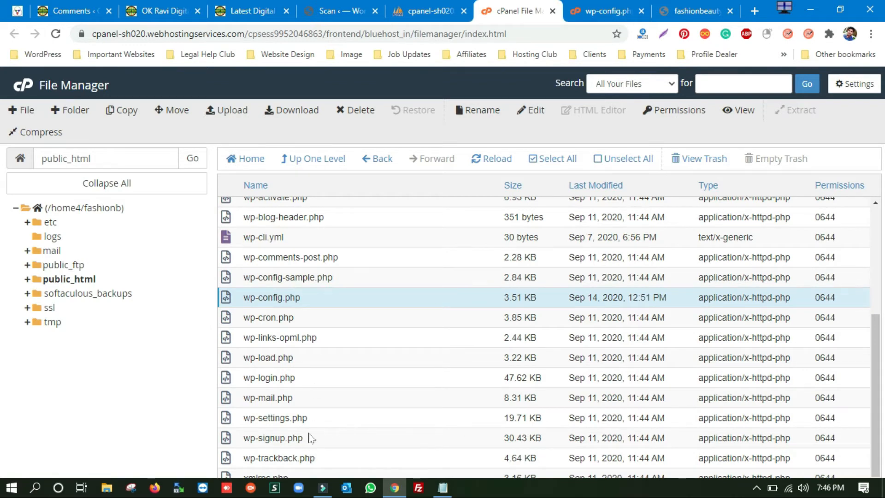
scroll(350, 419, up, 3)
scroll(350, 419, up, 1)
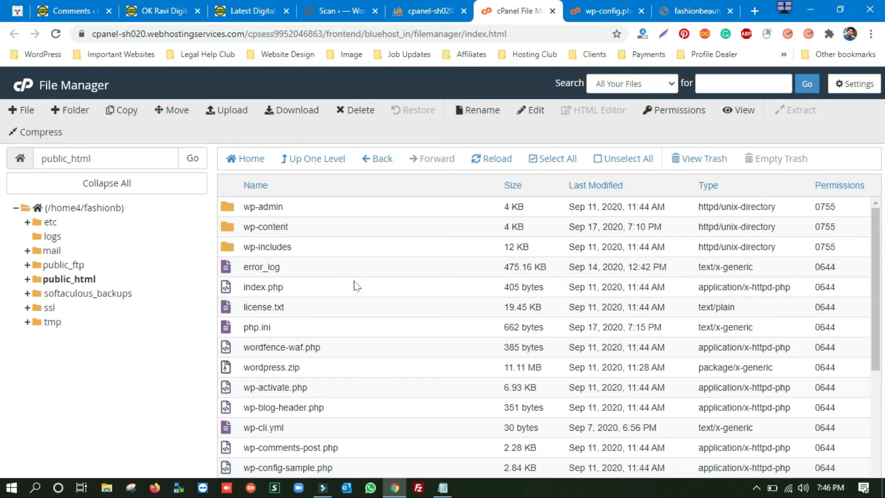
scroll(358, 320, down, 3)
scroll(368, 346, down, 2)
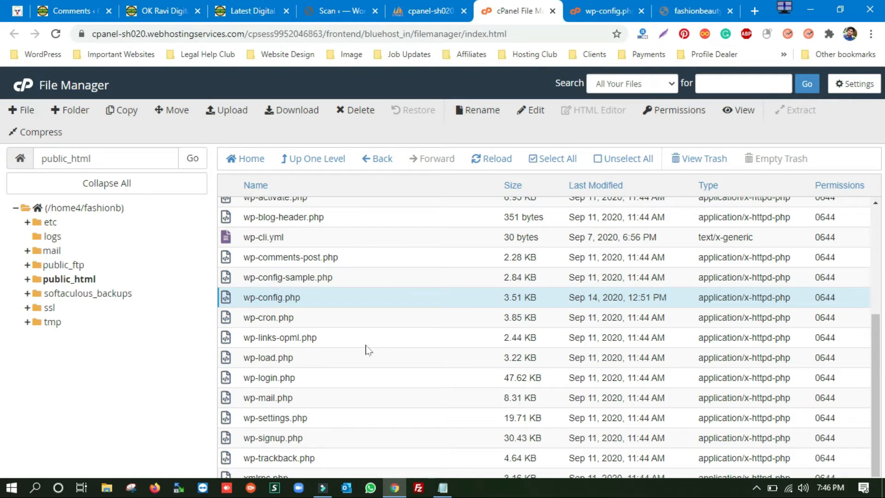
scroll(365, 346, up, 4)
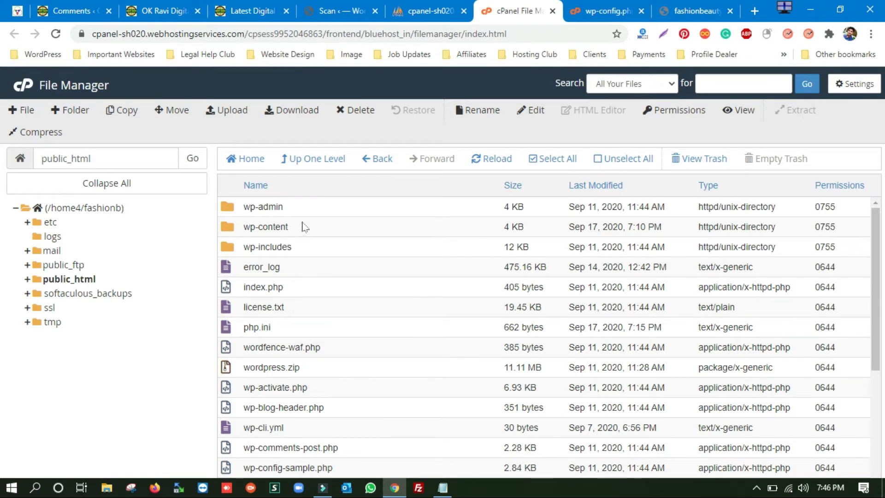
double_click(310, 211)
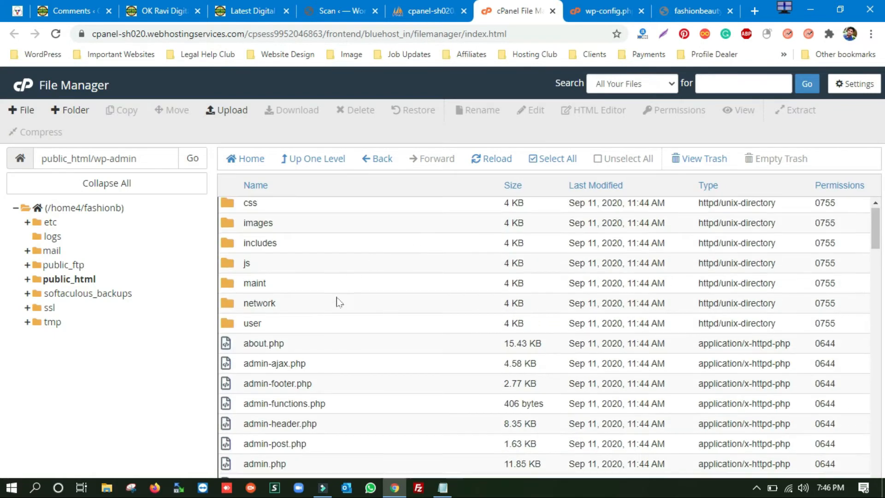
Examine the full list of files in the wp-admin folder for suspicious or recently modified entries.
scroll(388, 316, down, 4)
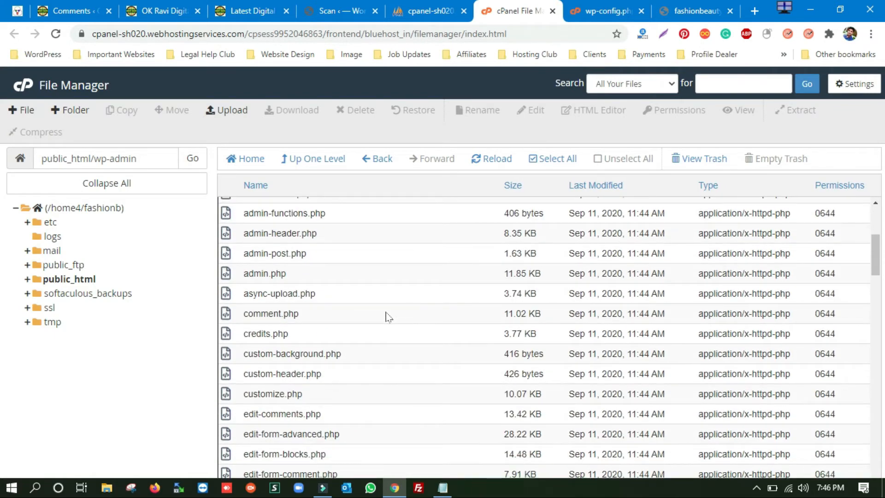
scroll(387, 316, down, 5)
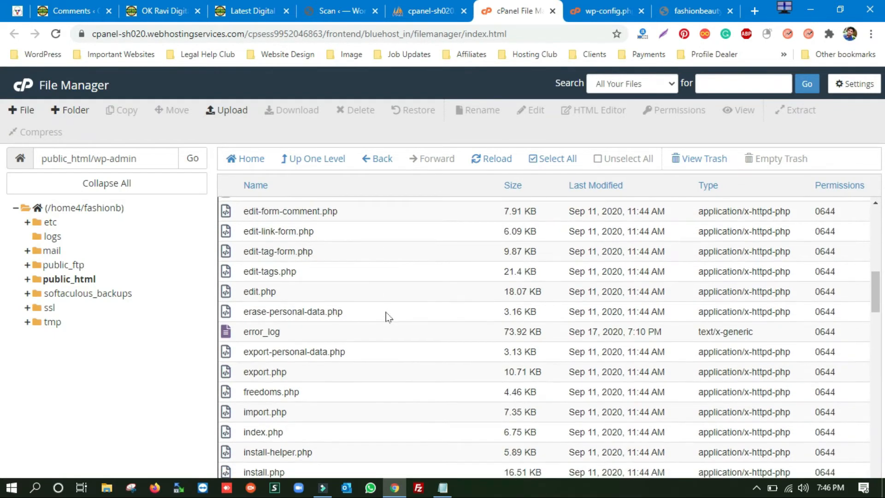
scroll(387, 317, down, 3)
scroll(388, 316, up, 3)
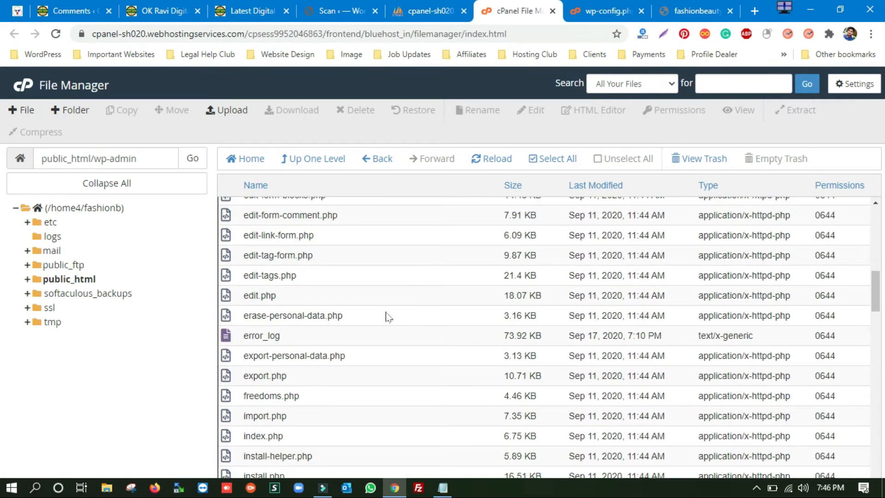
scroll(387, 317, down, 3)
scroll(387, 316, down, 4)
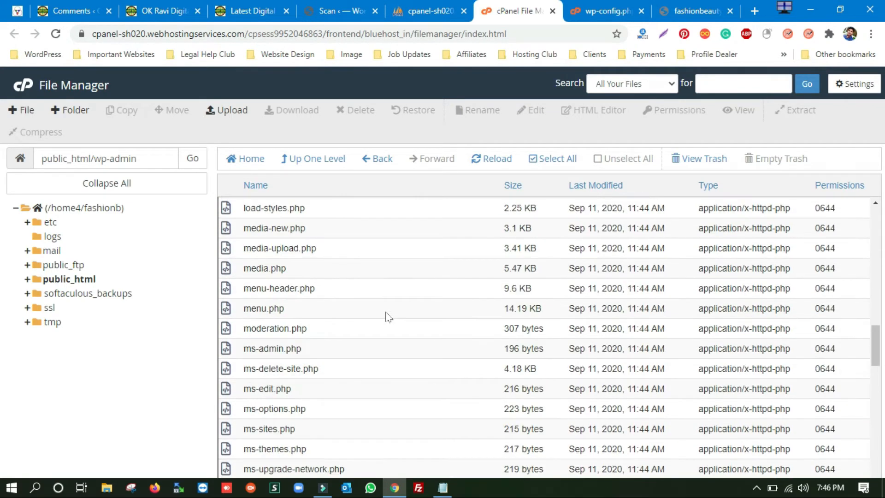
scroll(387, 316, down, 4)
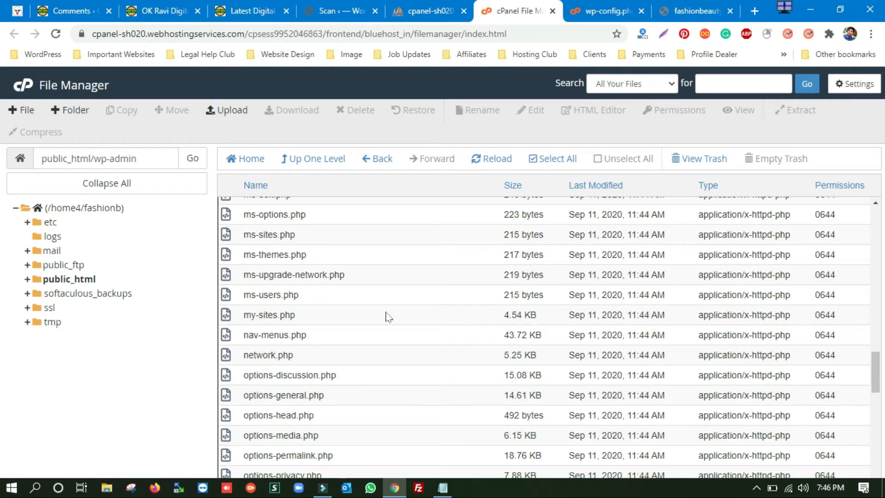
scroll(387, 317, down, 5)
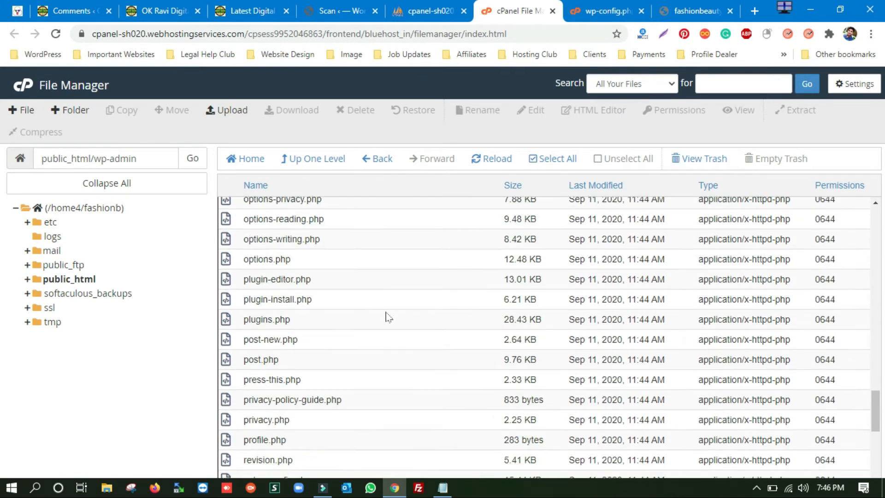
scroll(388, 318, down, 4)
scroll(387, 316, down, 2)
scroll(387, 317, up, 15)
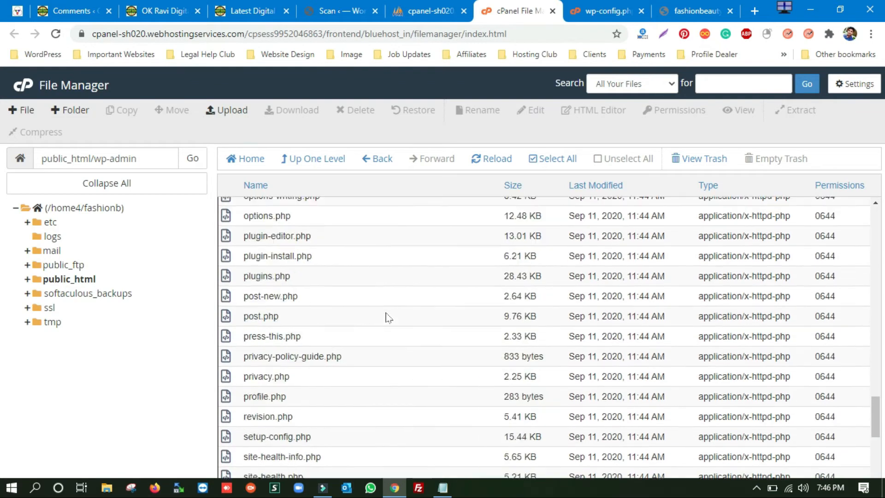
scroll(313, 258, up, 5)
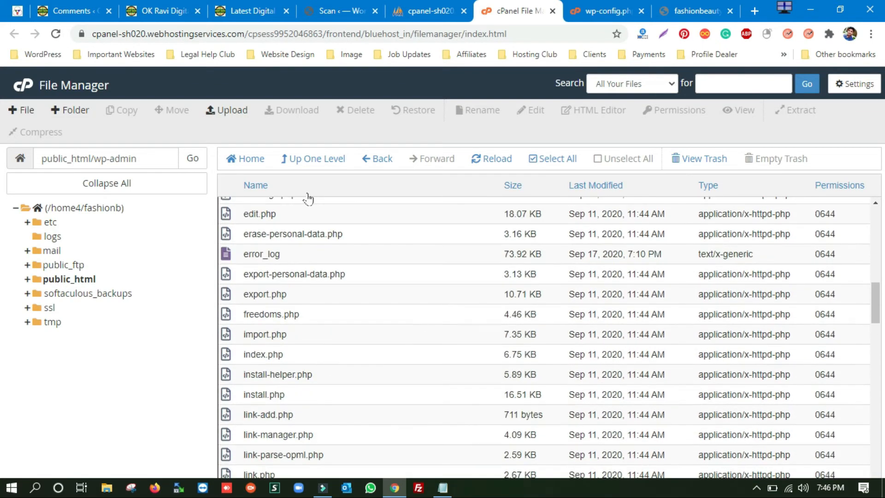
Go back to public_html, open the wp-content folder and view the code of its index.php file.
click(308, 166)
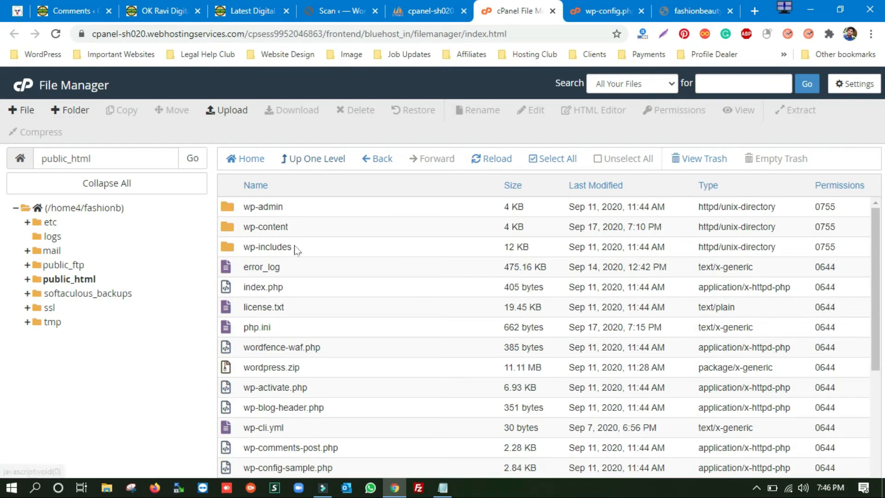
click(319, 230)
double_click(319, 229)
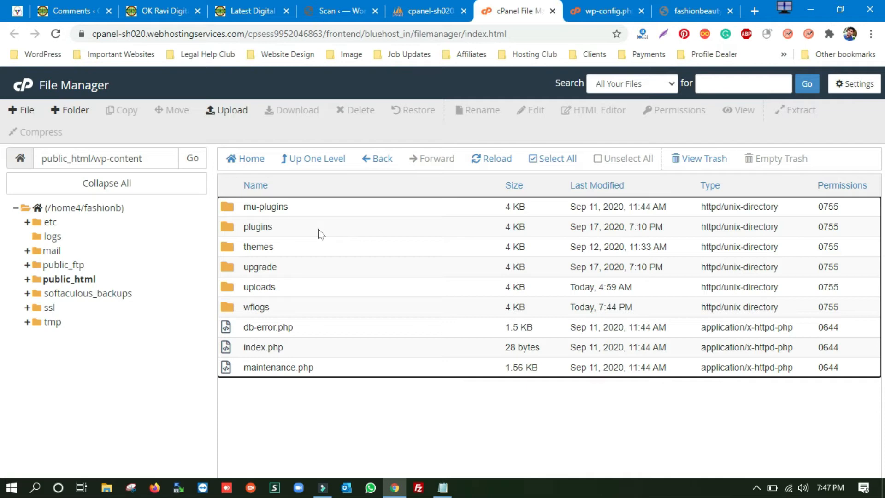
click(305, 351)
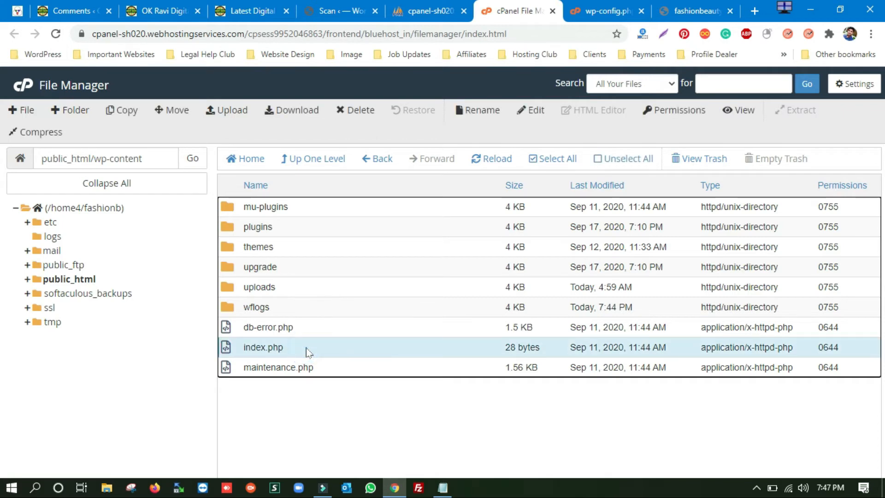
right_click(307, 353)
click(349, 325)
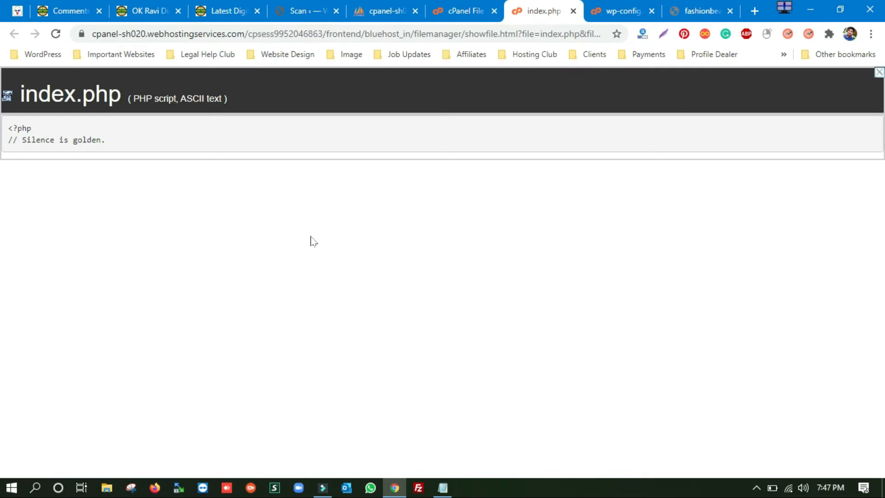
drag(6, 129, 36, 134)
click(475, 10)
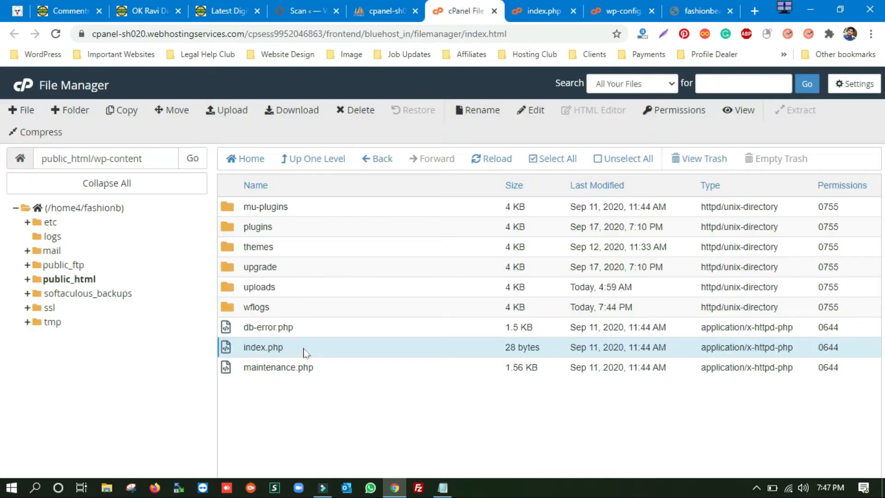
right_click(304, 349)
click(355, 345)
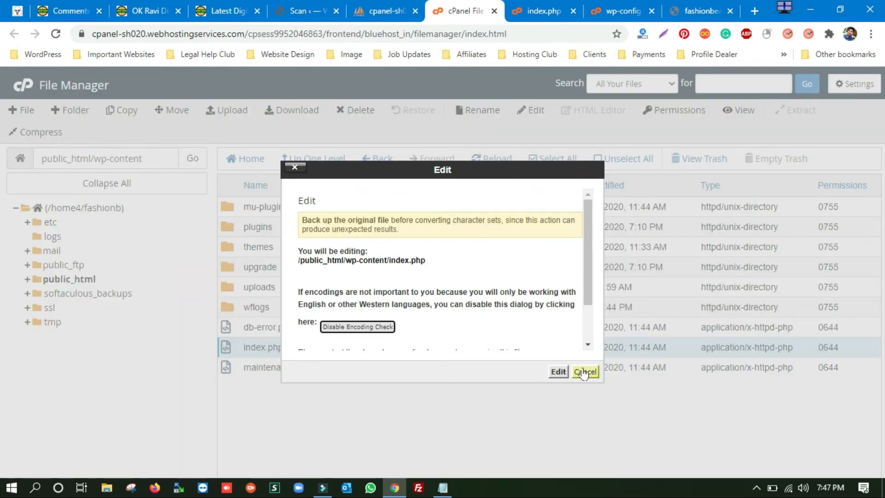
click(584, 372)
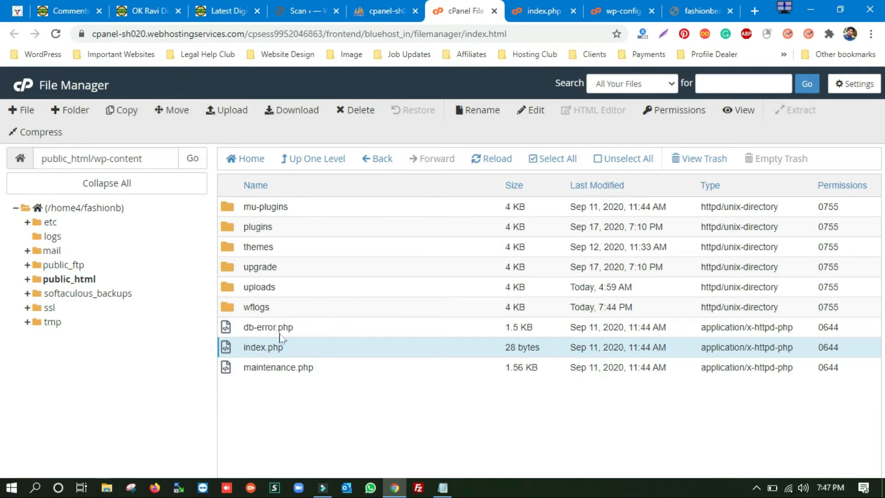
Open the uploads folder in wp-content, and open the lowerbeforwarden.ml malware article on the okeyravi.com blog.
double_click(334, 288)
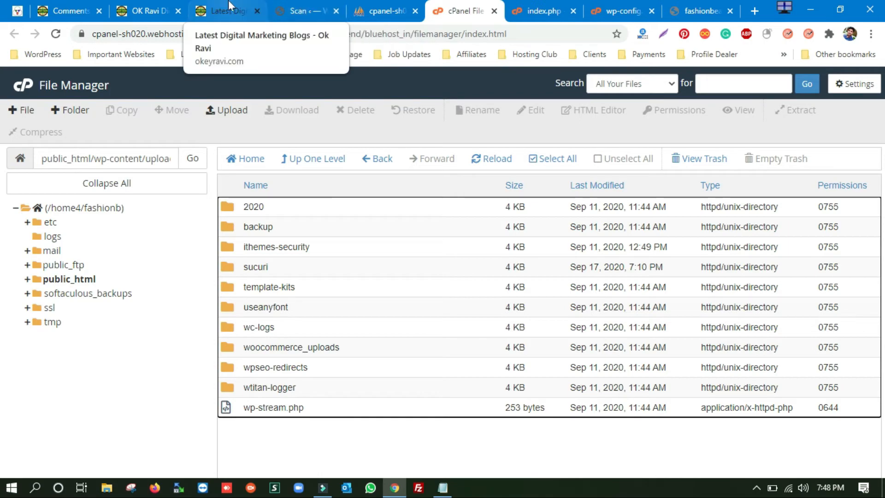
click(229, 6)
scroll(455, 330, down, 1)
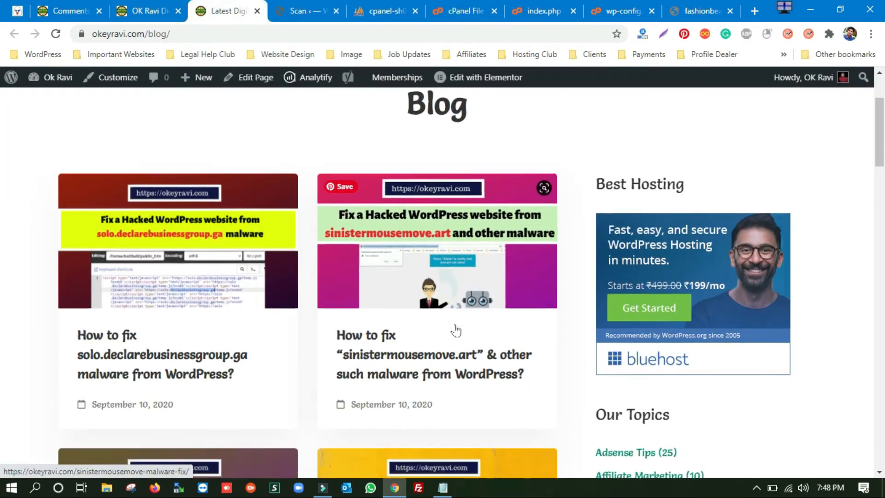
scroll(455, 330, down, 5)
click(128, 404)
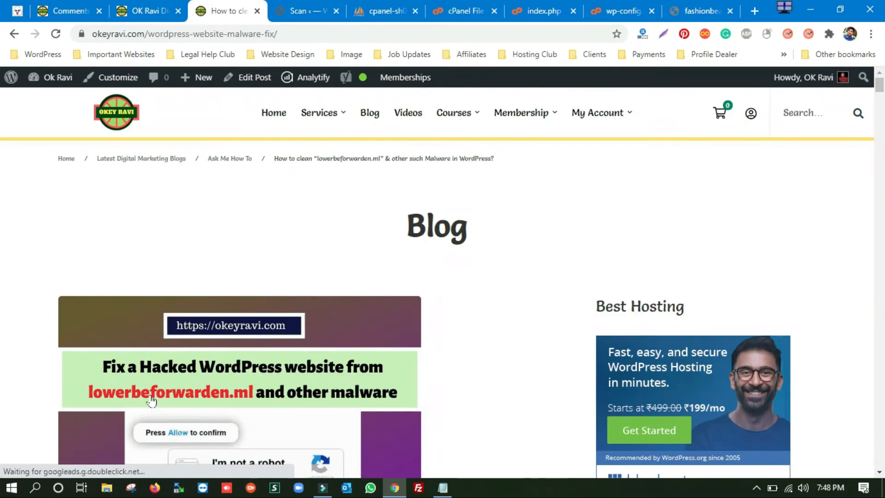
Read the article through to the source.lowerbeforwarden.ml fix steps and highlight the _a, _f and _2 file names in Step 1.
scroll(466, 339, down, 1)
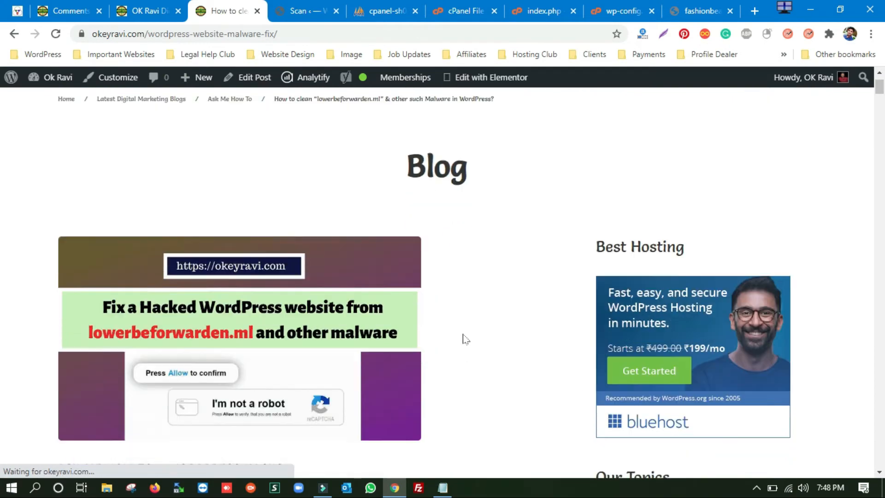
scroll(466, 339, down, 10)
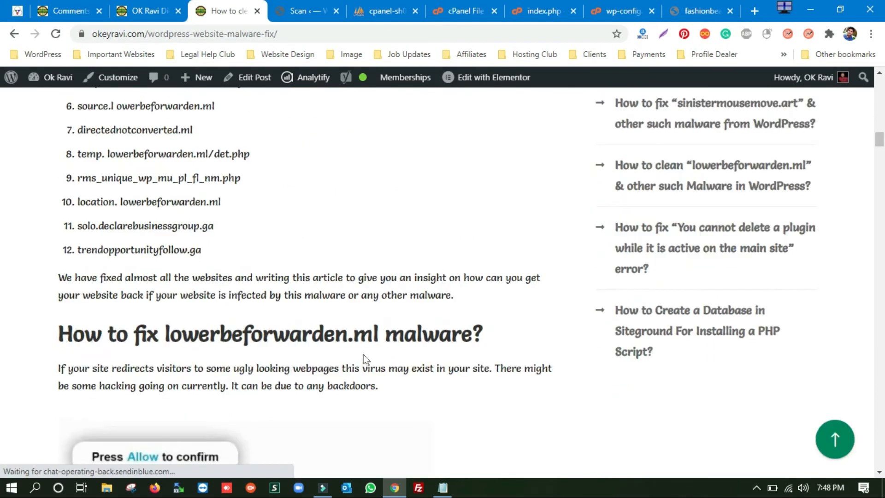
scroll(365, 358, down, 10)
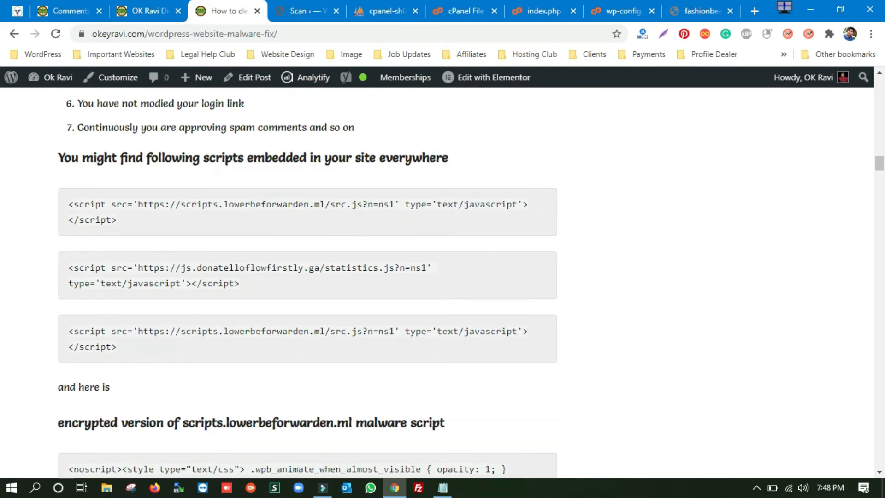
scroll(366, 357, down, 10)
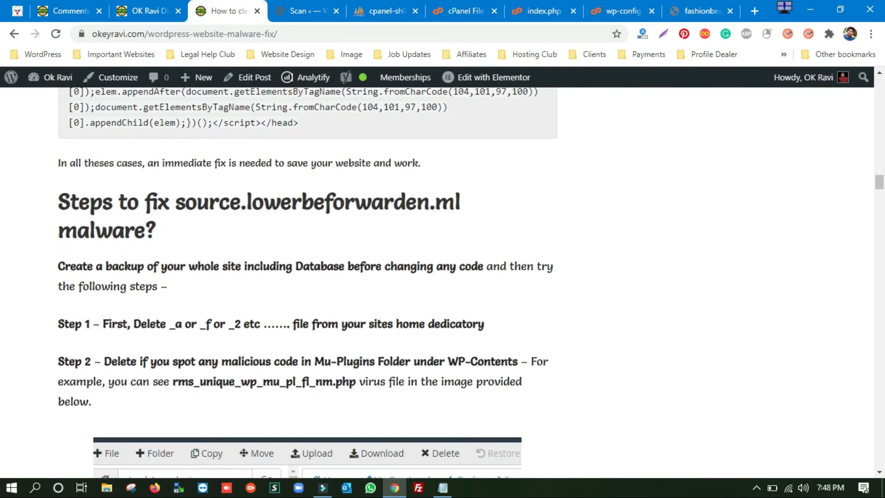
drag(168, 325, 235, 324)
Switch back to cPanel File Manager, check the contents of the ithemes-security folder and return to uploads.
click(463, 10)
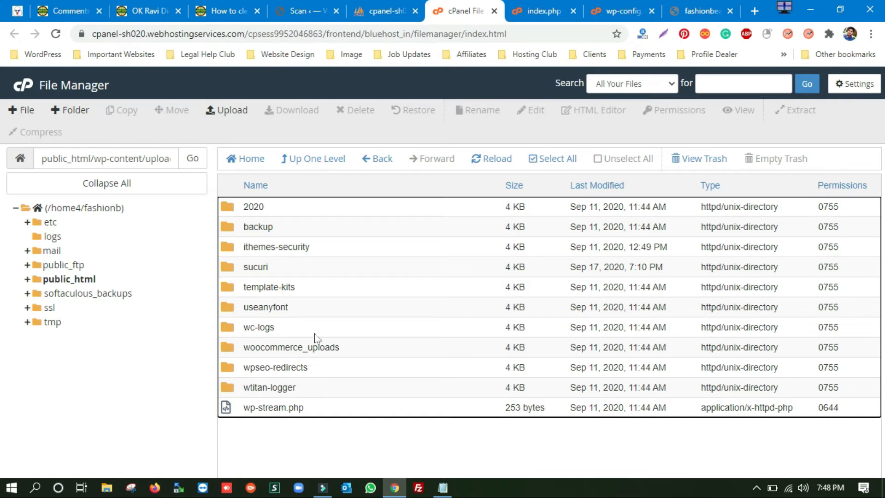
double_click(331, 246)
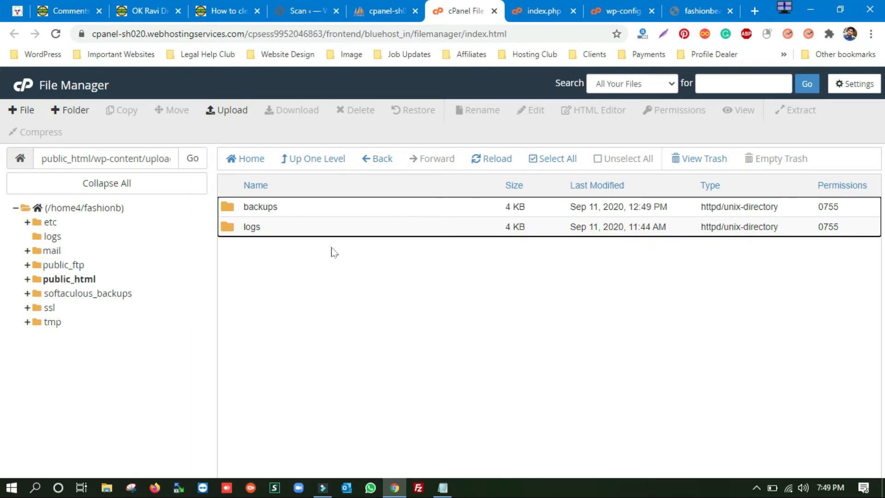
click(307, 160)
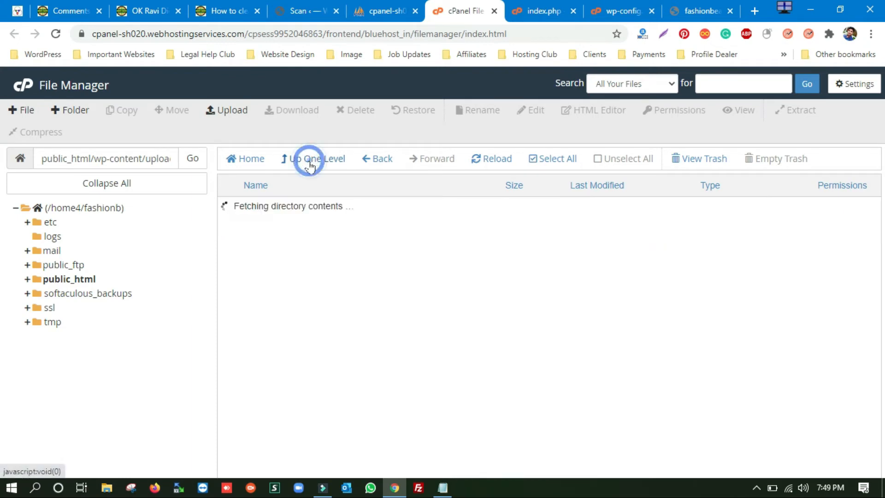
Open the woocommerce_uploads folder, inspect its index.html in the code editor and close the editor.
double_click(357, 346)
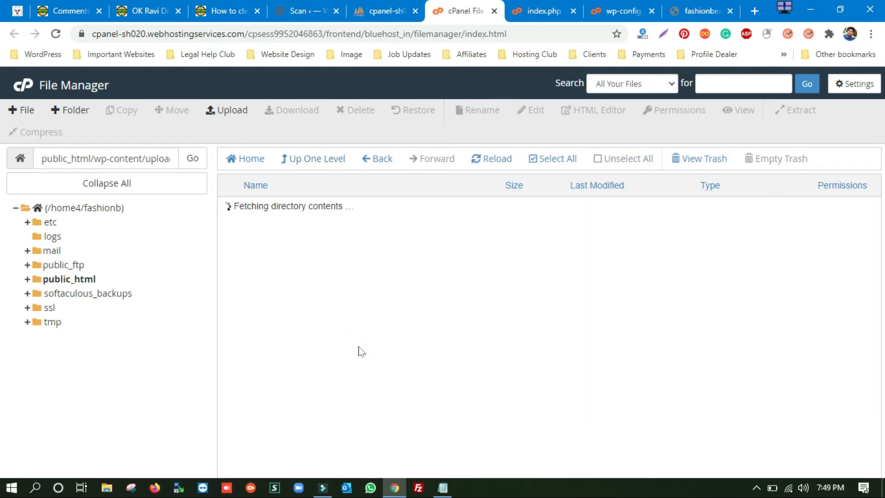
right_click(314, 206)
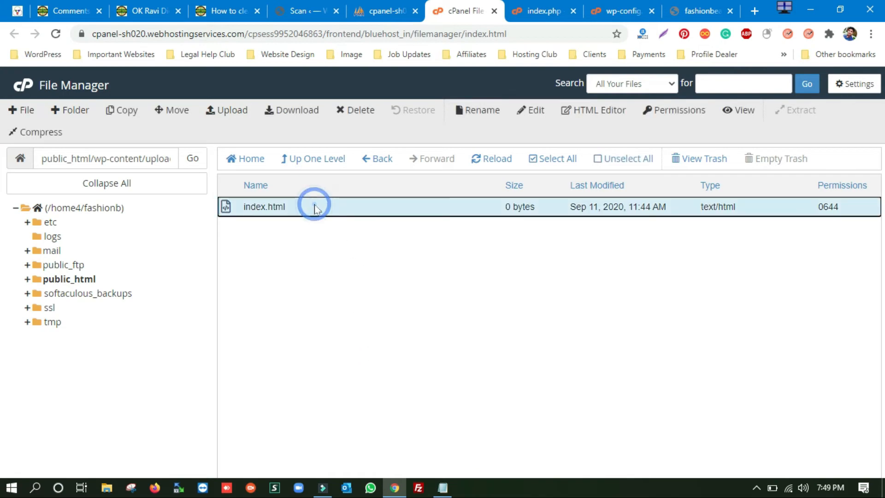
click(341, 254)
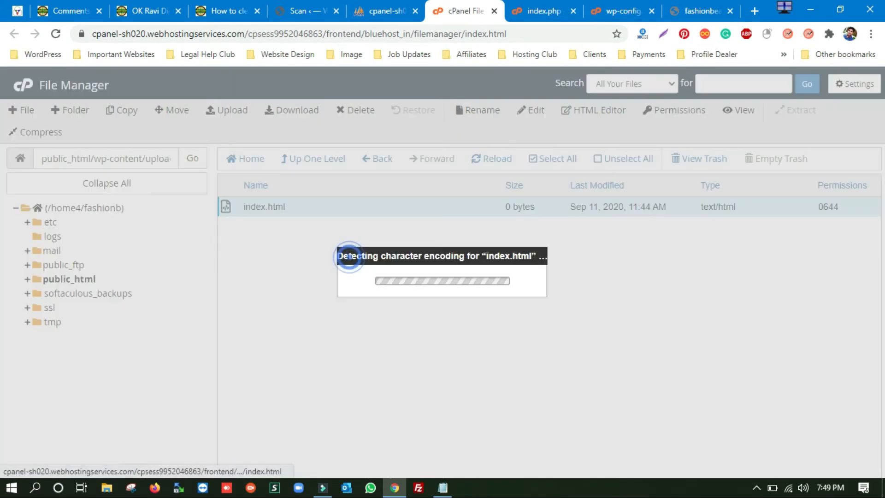
click(558, 371)
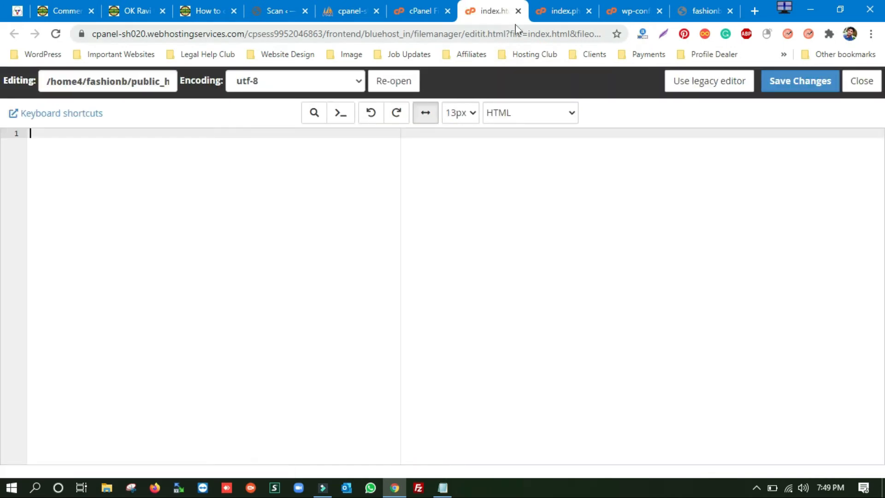
click(518, 11)
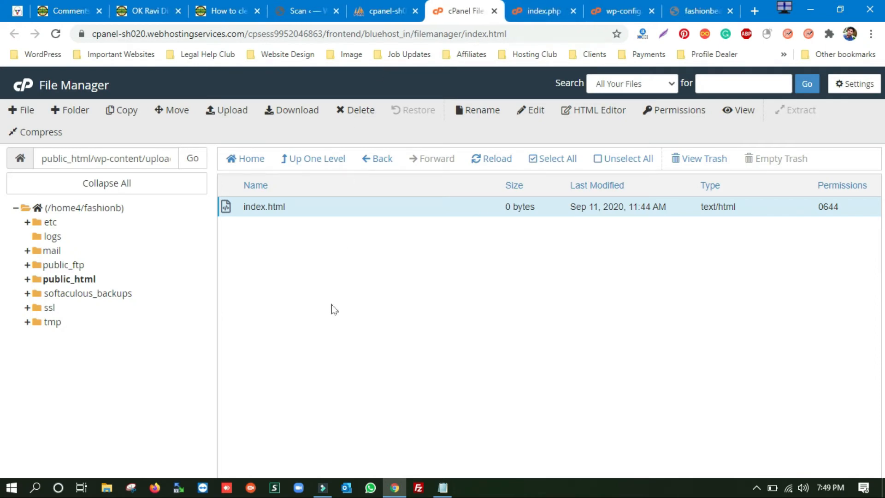
Go back up to the wp-content folder and open its themes folder.
click(311, 160)
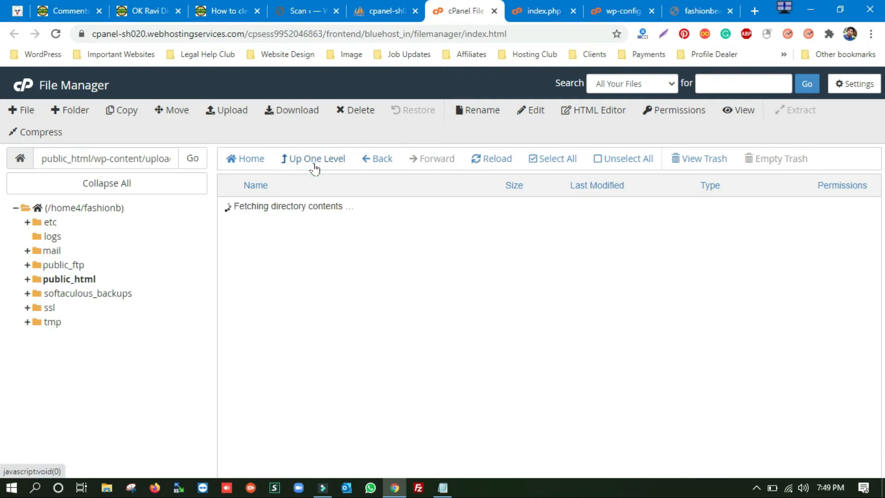
click(321, 161)
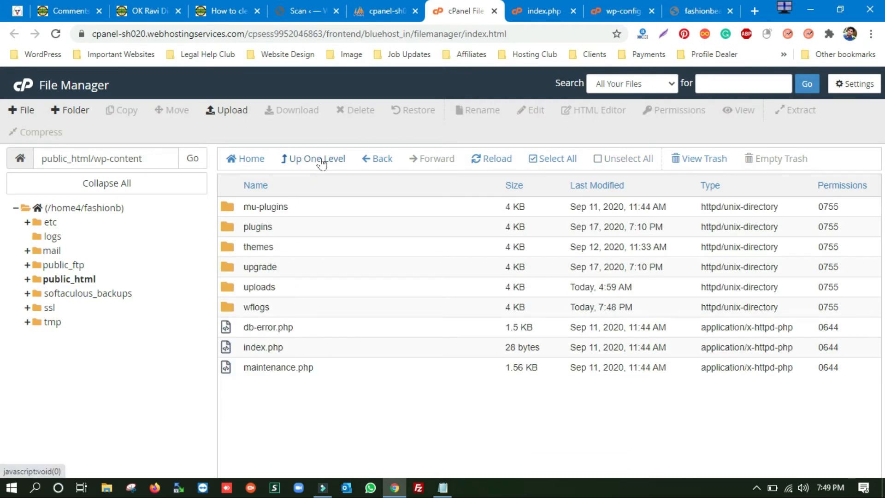
double_click(304, 251)
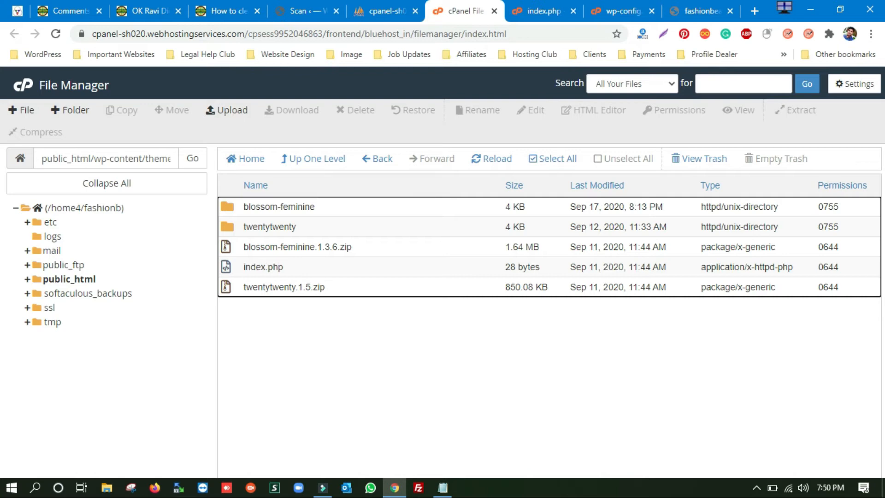
Rename the blossom-feminine theme folder to blossom-feminine_old.
click(356, 206)
right_click(357, 208)
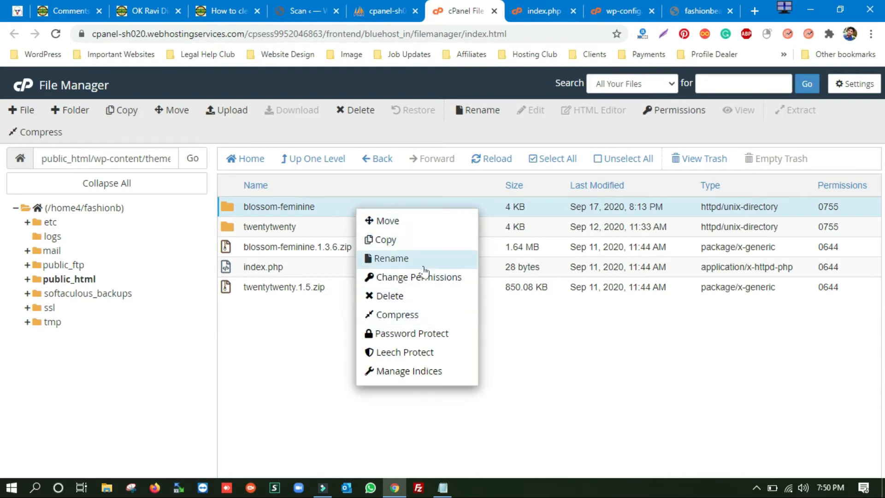
click(406, 258)
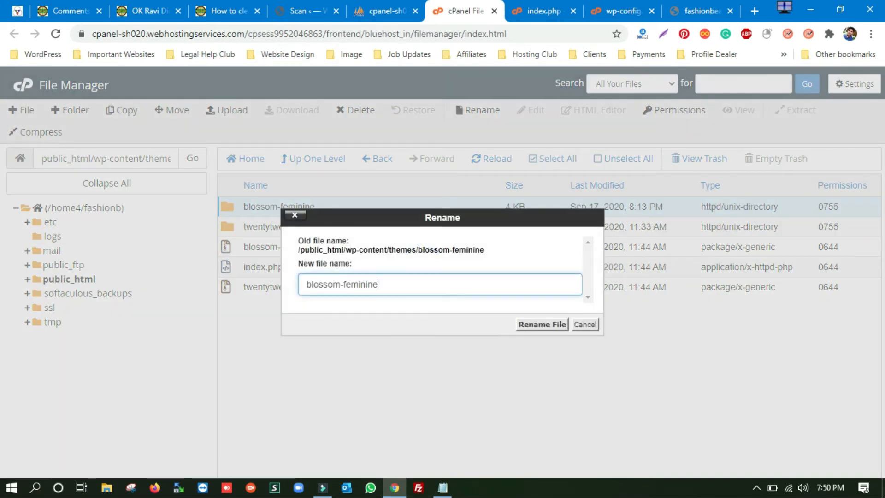
text(_old)
key(Return)
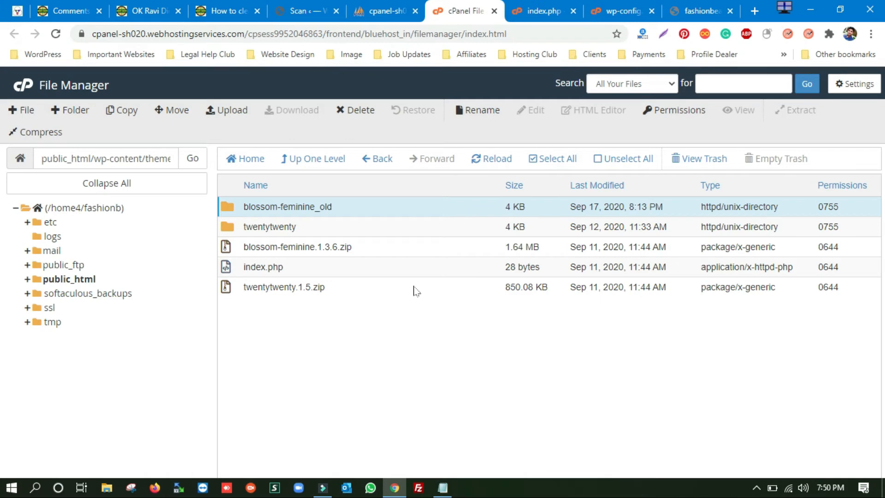
Switch to the fashionbeautynmore.com tab, go back to the home page, reload it and highlight the message text.
click(696, 10)
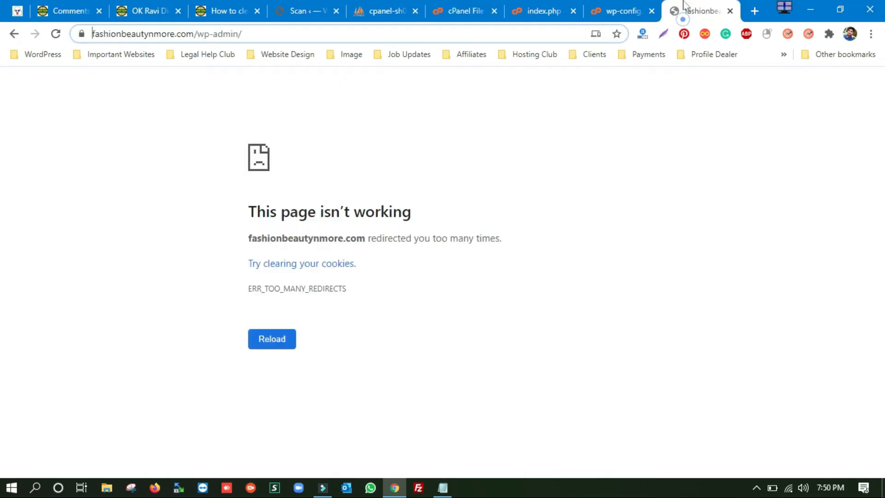
click(14, 34)
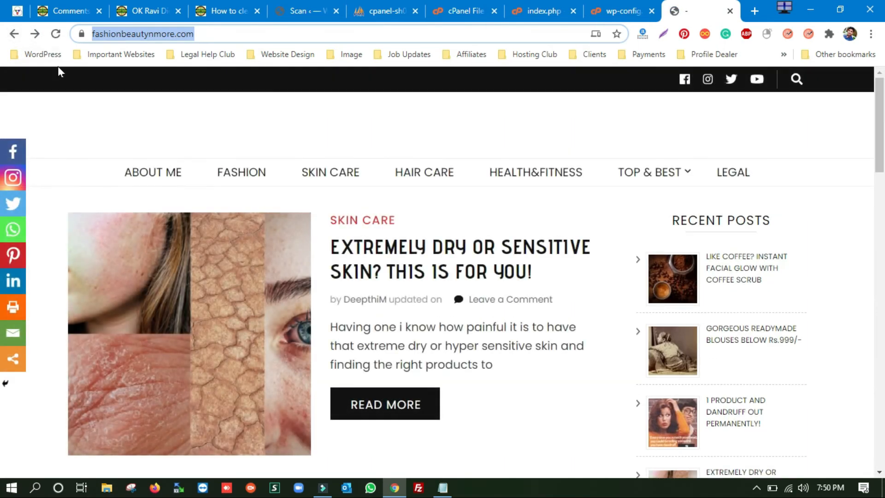
click(55, 35)
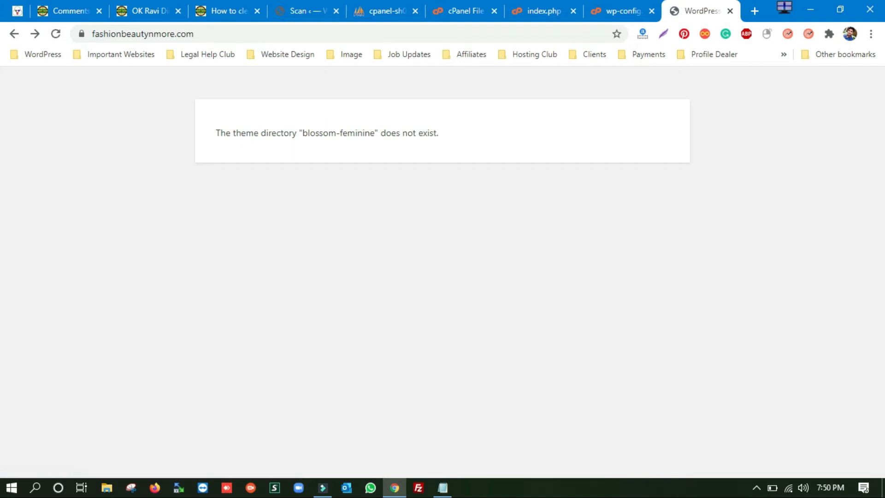
drag(215, 133, 459, 143)
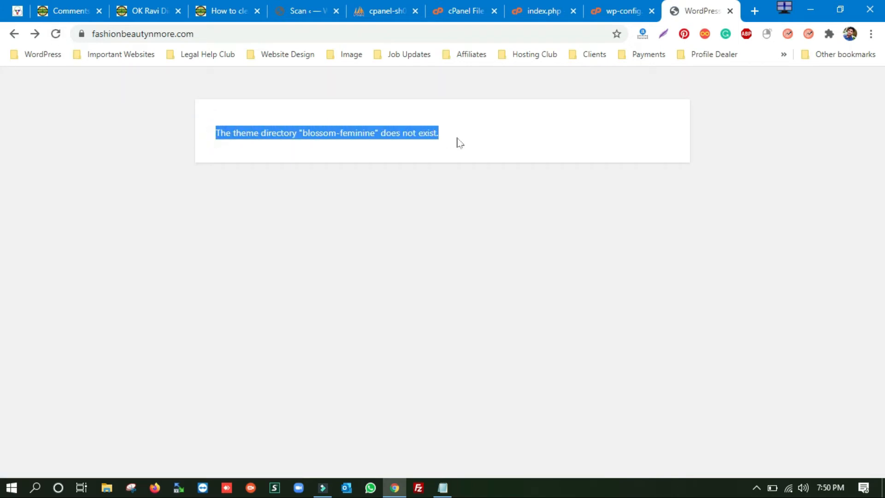
click(562, 143)
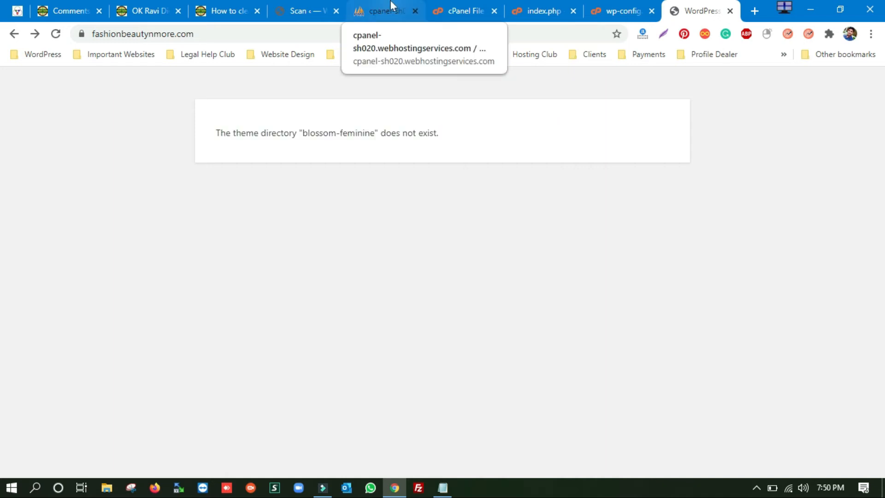
Return to cPanel File Manager, open the blossom-feminine_old folder, inspect its index.php in the code editor and close the editor.
click(475, 9)
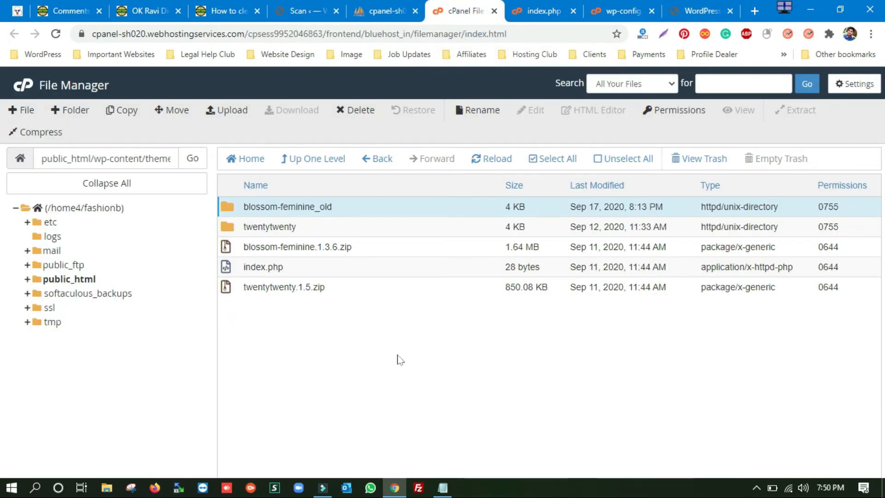
right_click(378, 209)
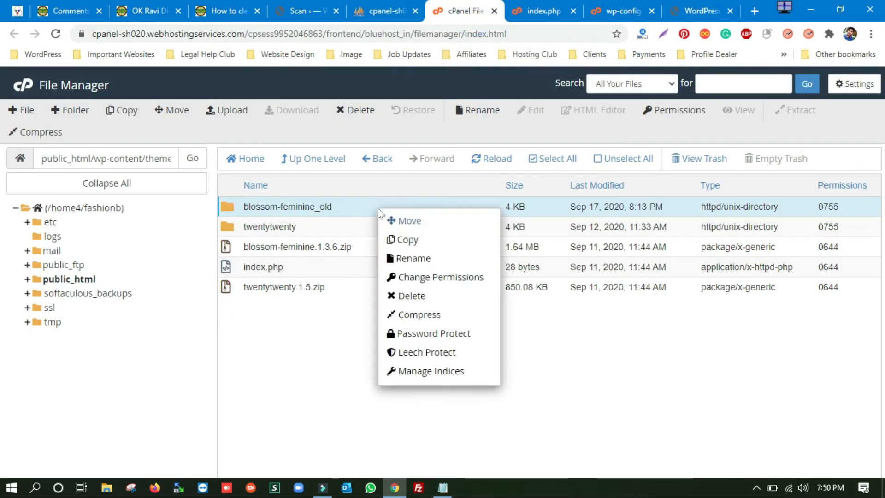
double_click(346, 210)
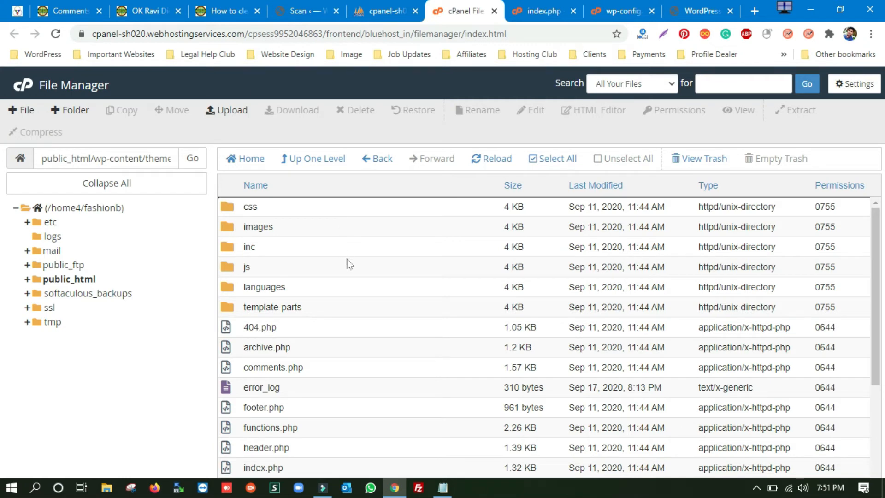
scroll(346, 263, down, 3)
right_click(316, 345)
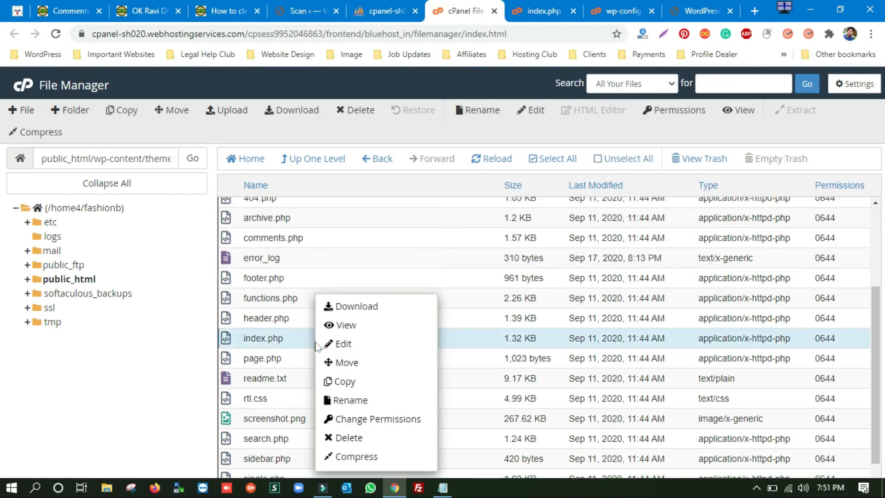
click(350, 342)
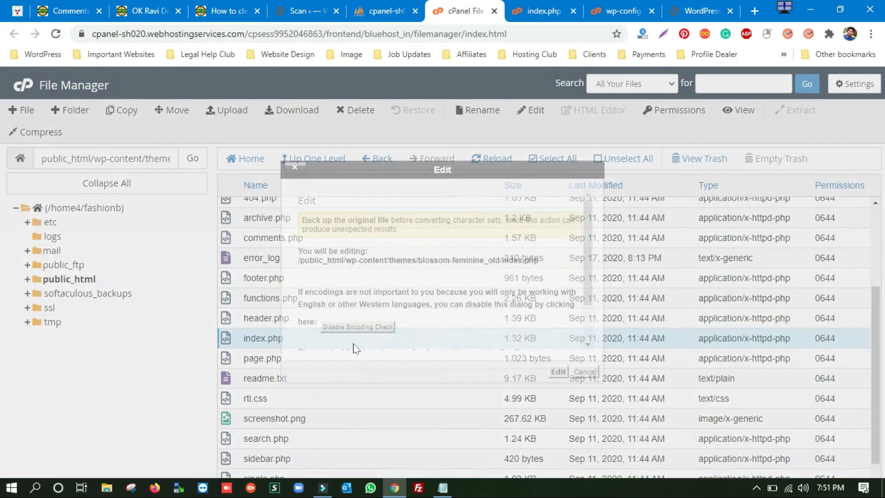
click(553, 372)
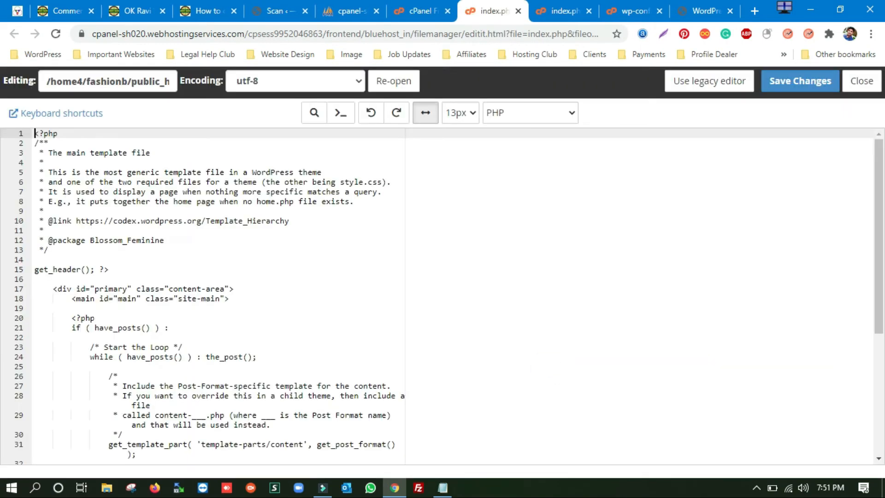
click(518, 10)
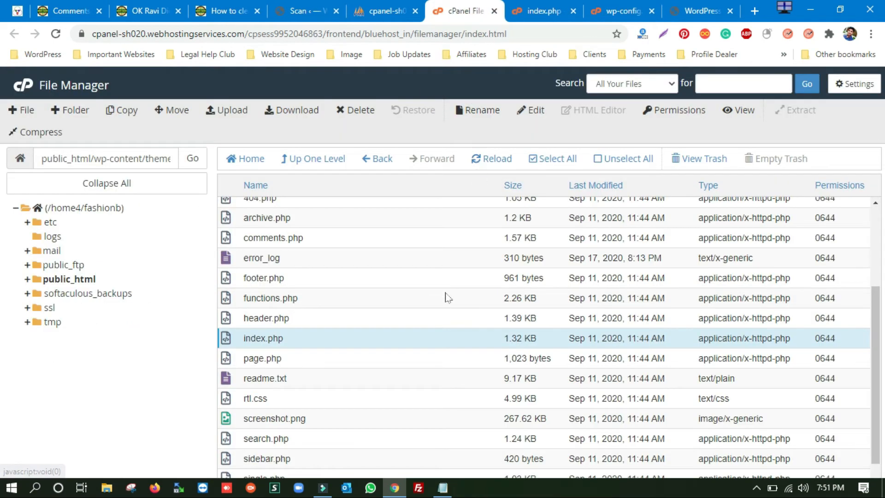
scroll(447, 298, up, 3)
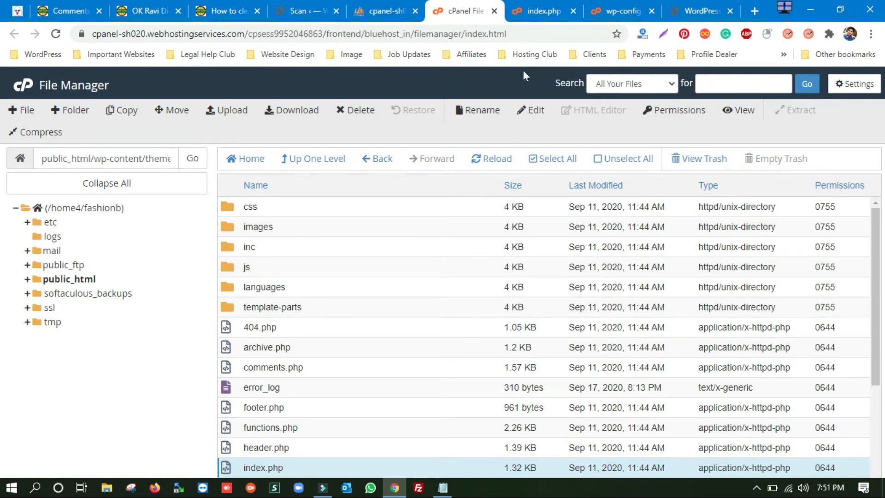
Close the leftover index.php and wp-config.php viewer tabs and return to the themes folder in File Manager.
click(521, 10)
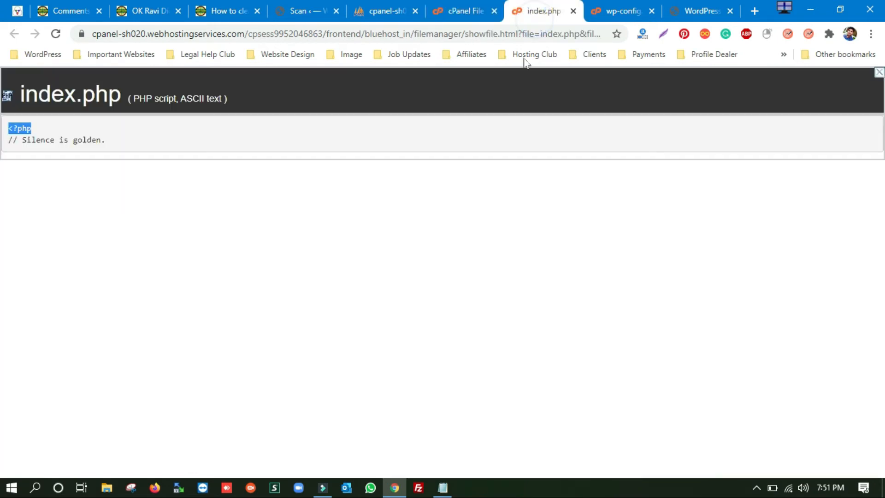
click(573, 11)
click(463, 11)
click(537, 6)
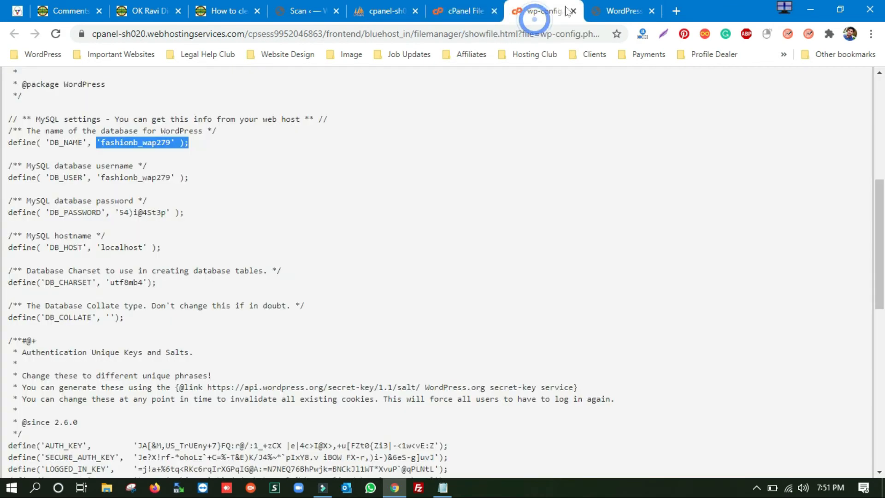
click(573, 10)
click(458, 5)
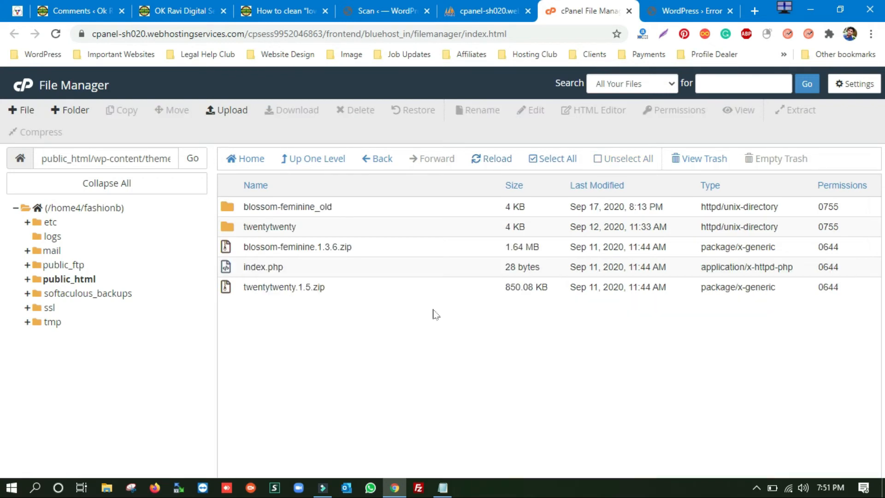
Delete the blossom-feminine_old folder by moving it to the trash.
click(355, 208)
right_click(356, 208)
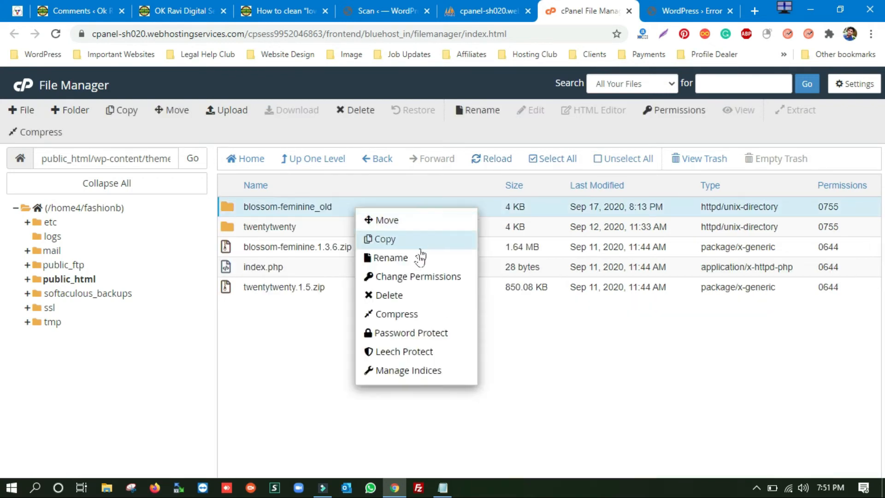
click(397, 295)
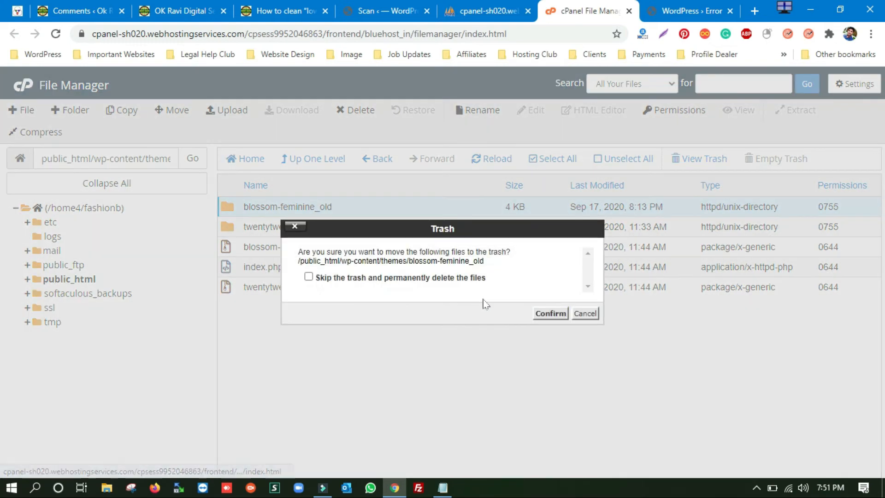
click(550, 314)
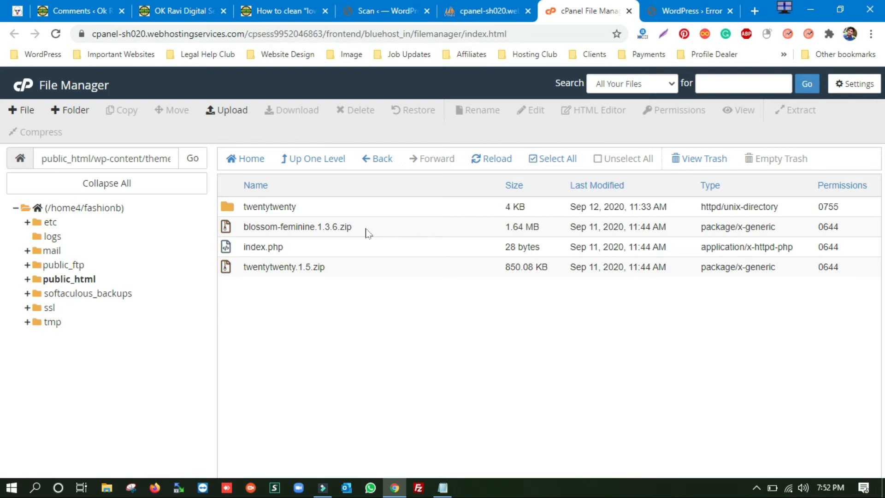
Extract blossom-feminine.1.3.6.zip into /public_html/wp-content/themes and close the extraction results.
click(377, 232)
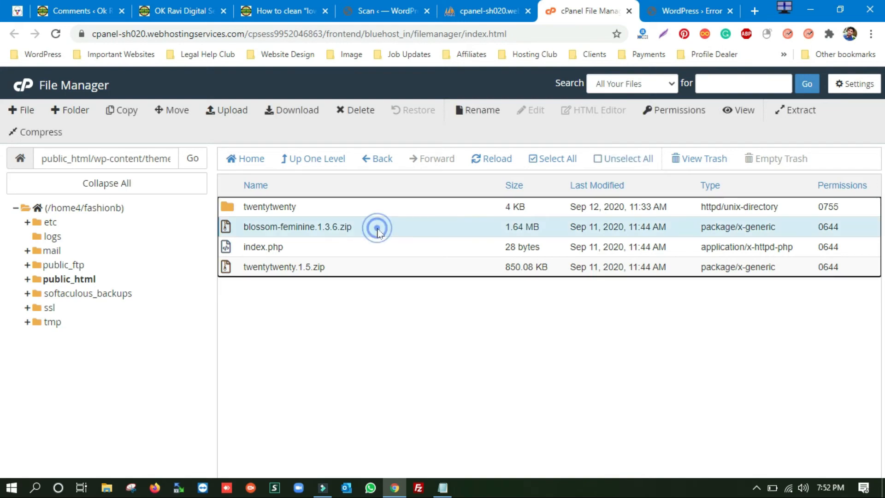
right_click(377, 232)
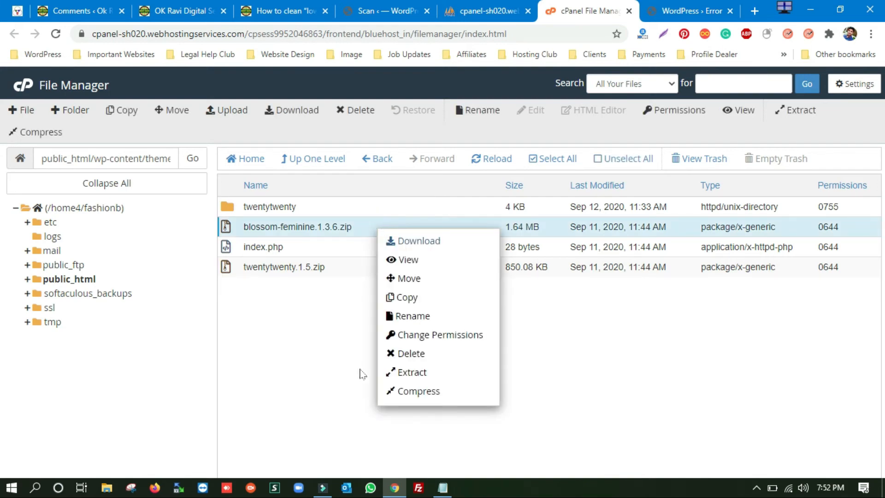
click(403, 374)
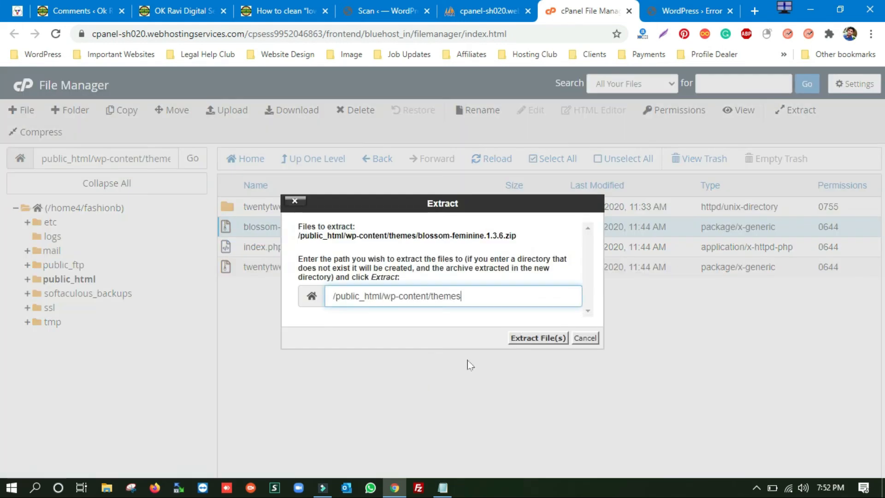
click(529, 339)
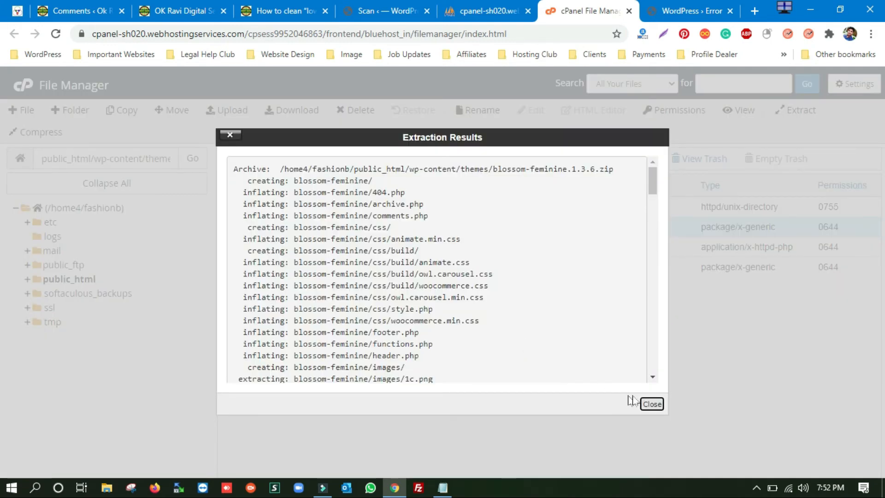
click(652, 403)
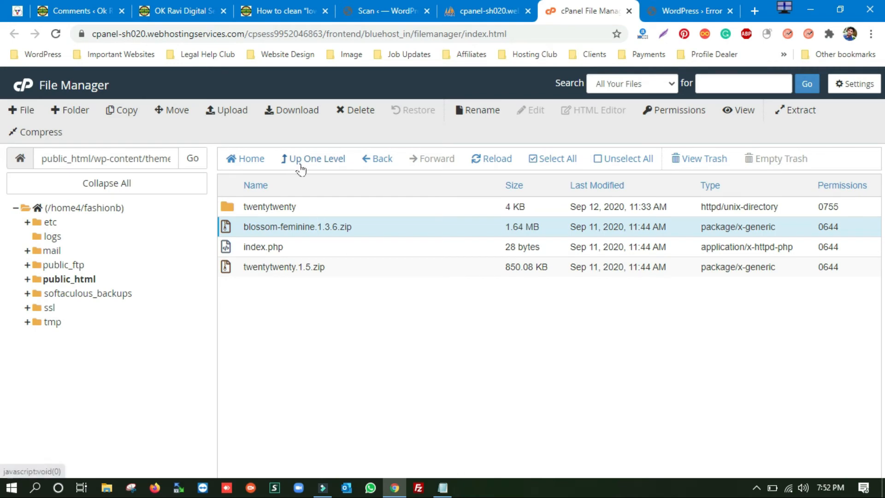
Go up to the wp-content folder and rename its plugins folder to plugins_old.
click(312, 156)
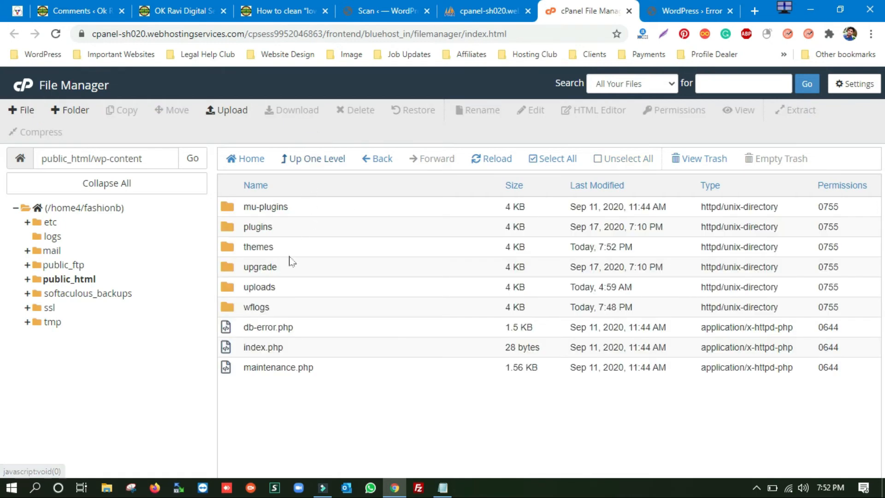
click(302, 228)
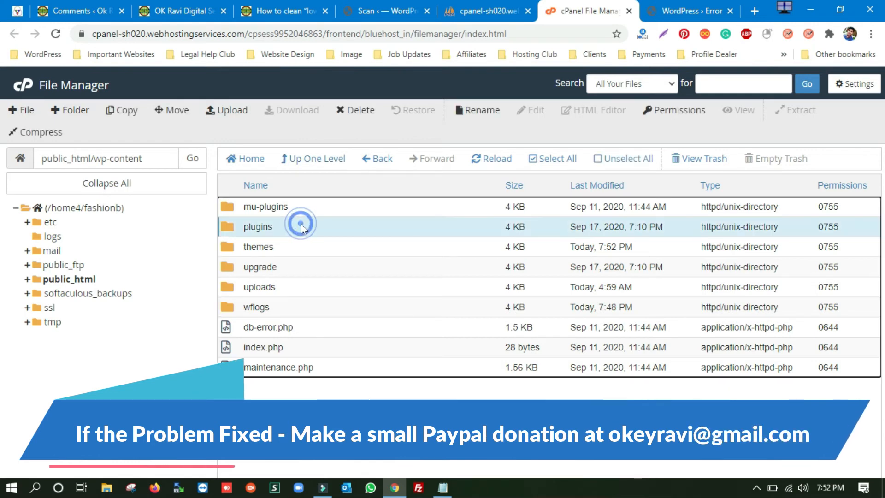
right_click(303, 227)
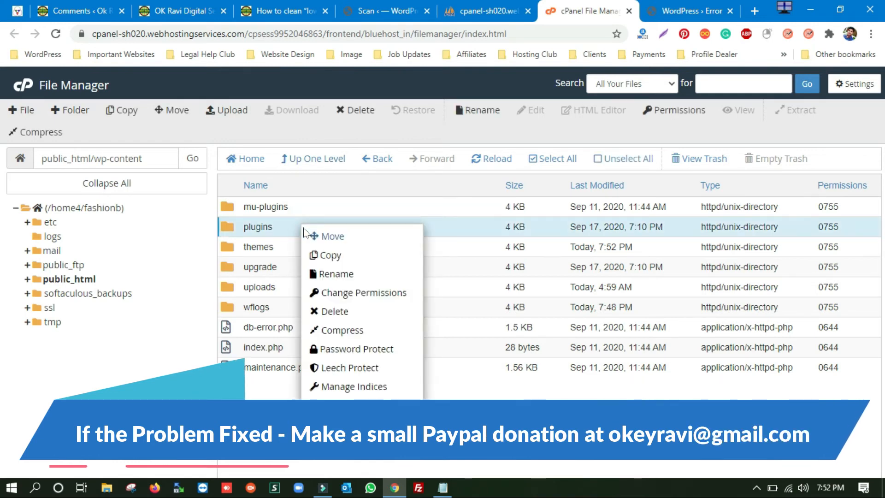
click(343, 274)
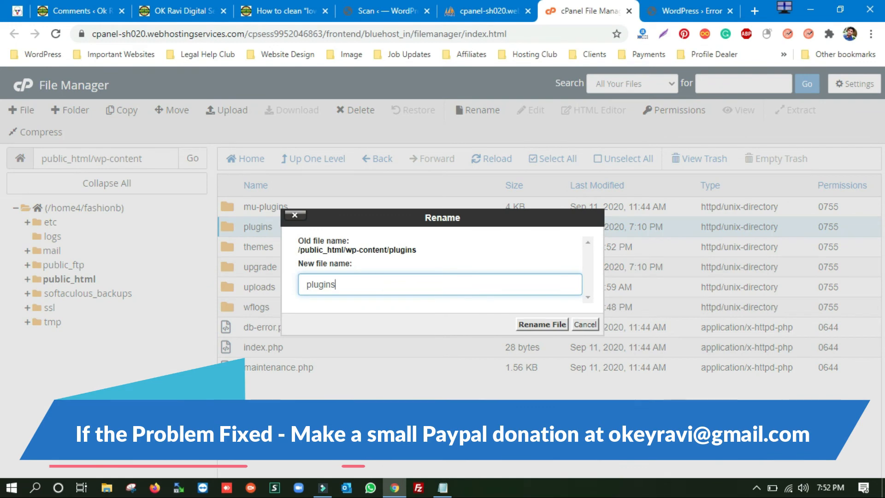
text(_old)
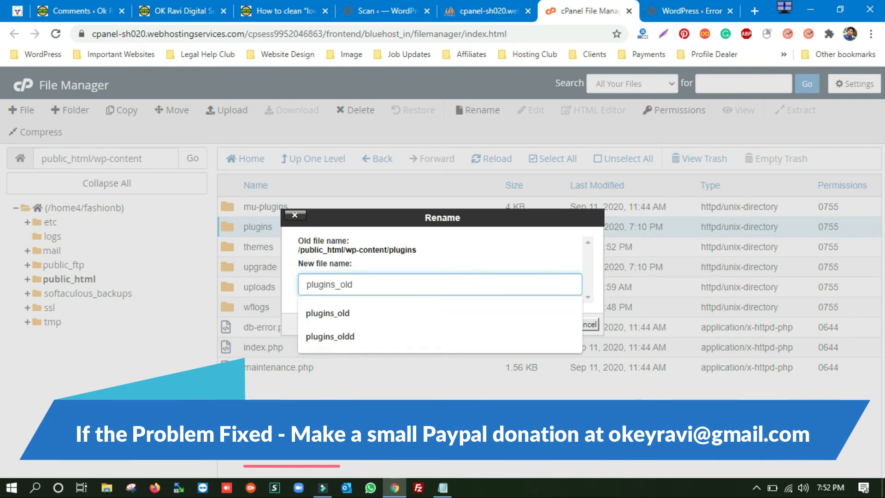
key(Return)
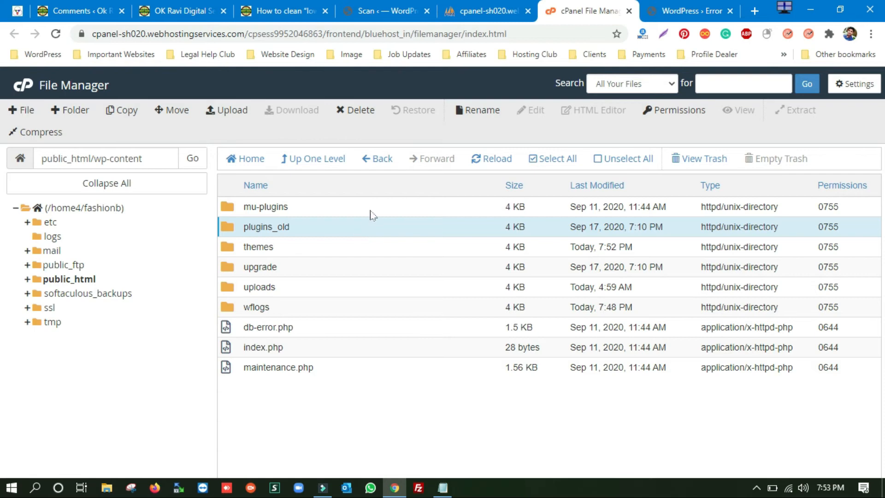
Go up to public_html, search the web for "worpress 5.5 download" in a new tab and open the WordPress.org download page.
click(316, 168)
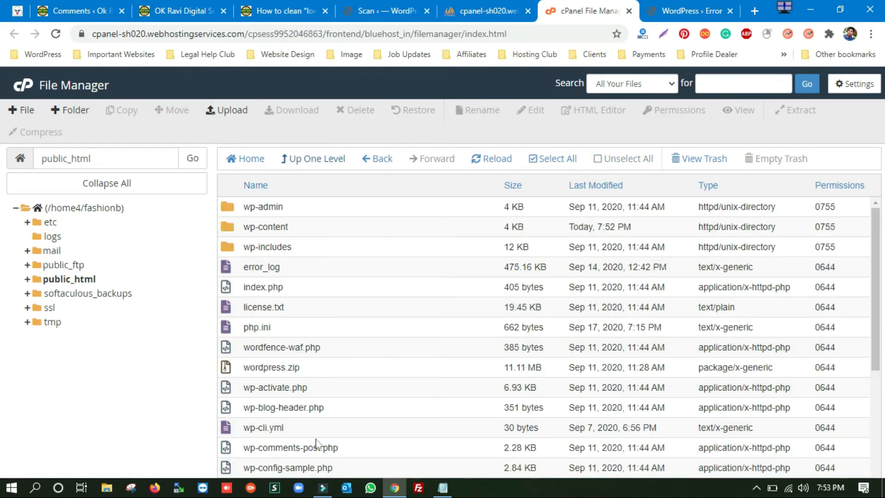
click(754, 10)
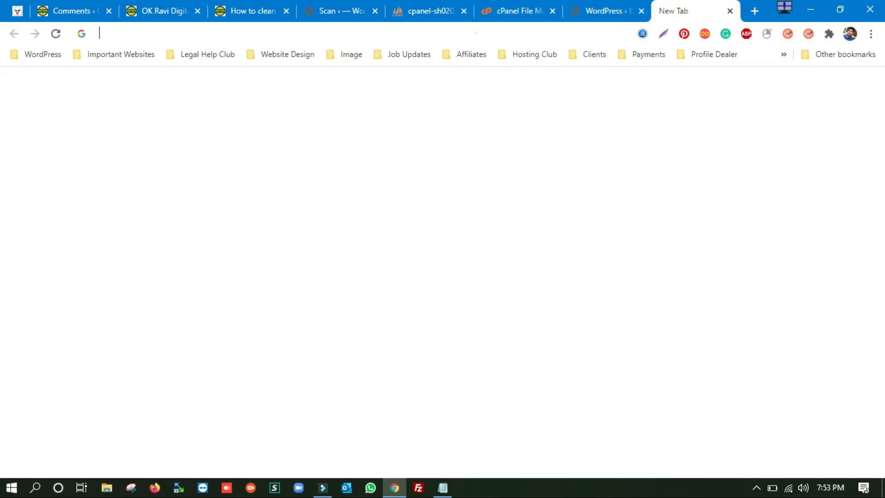
text(worpress )
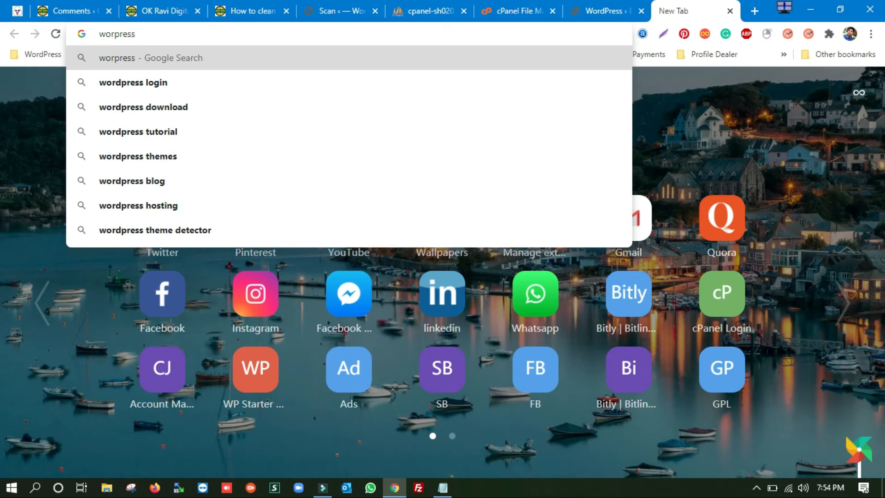
text(5.5 dow)
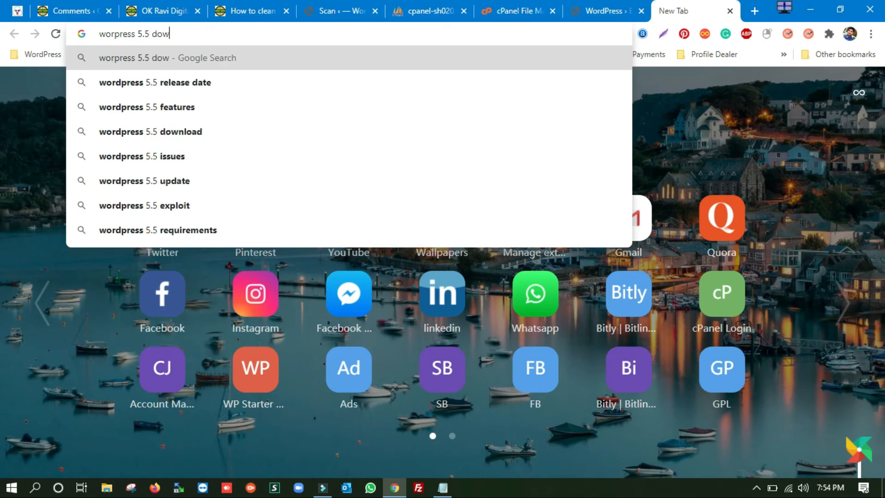
text(nload)
key(Return)
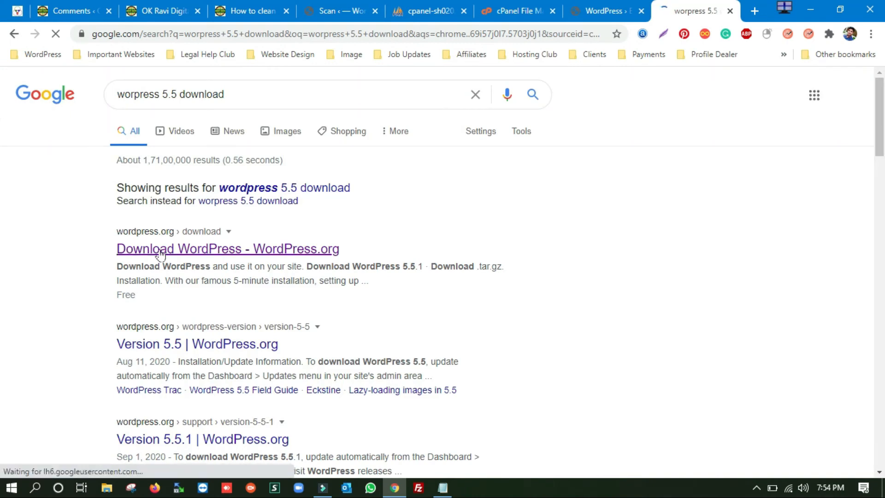
click(159, 251)
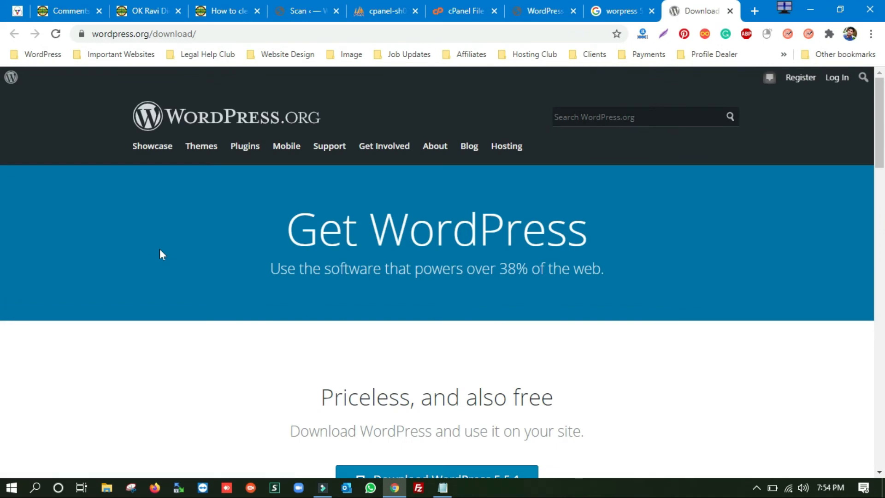
scroll(323, 301, down, 4)
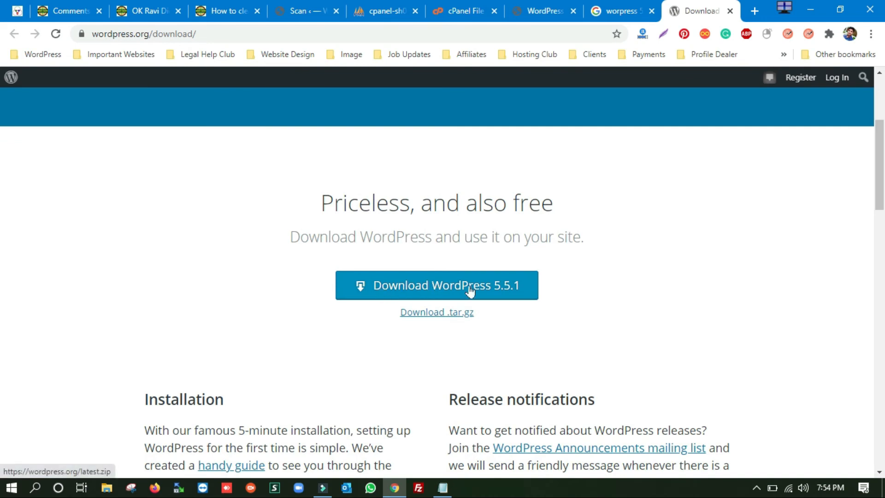
Back in File Manager, extract wordpress.zip in public_html and open the extracted wordpress folder.
click(442, 11)
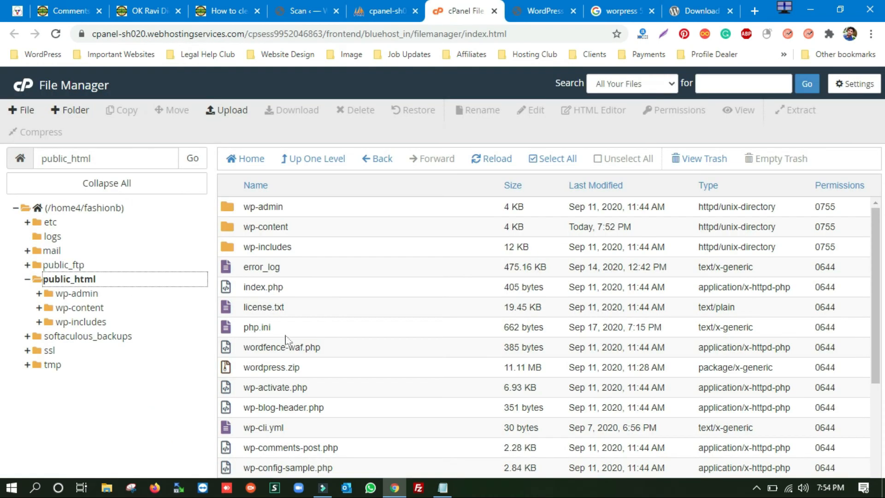
click(349, 376)
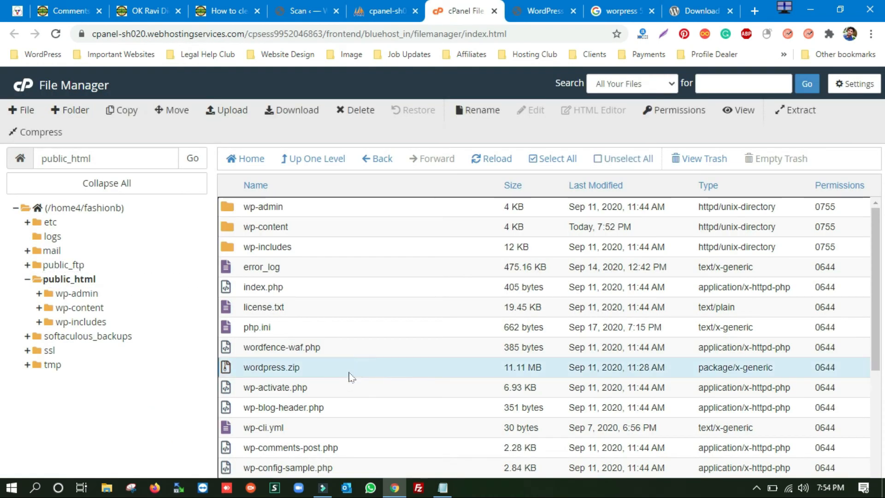
right_click(311, 374)
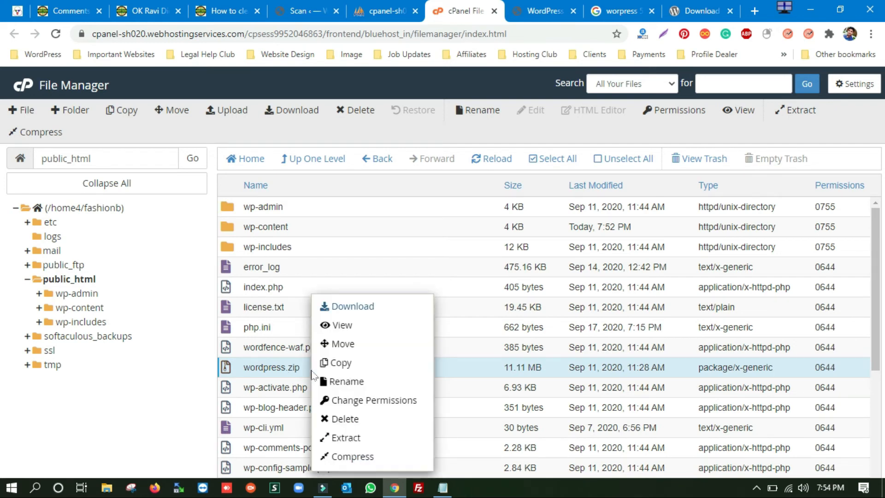
click(352, 438)
click(536, 339)
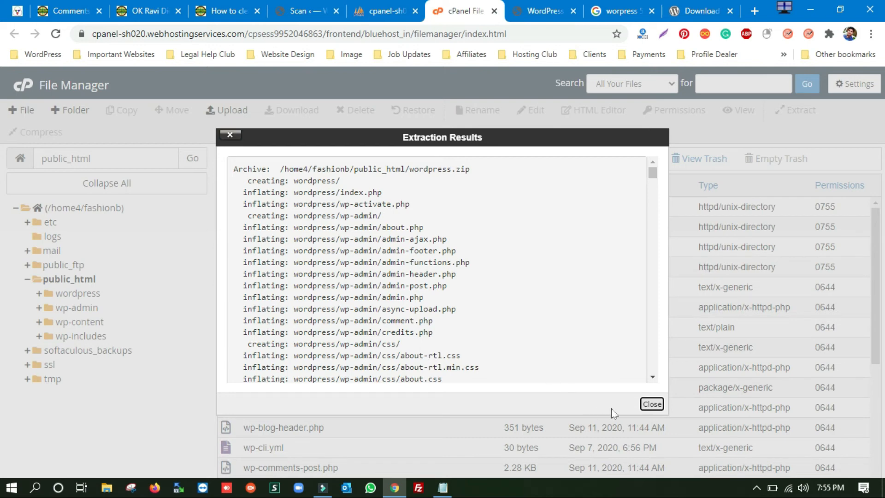
click(651, 405)
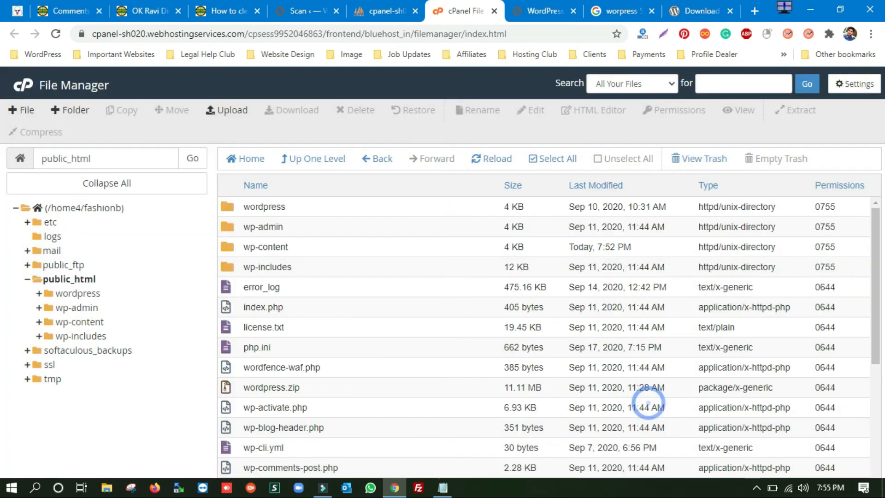
click(305, 208)
double_click(305, 209)
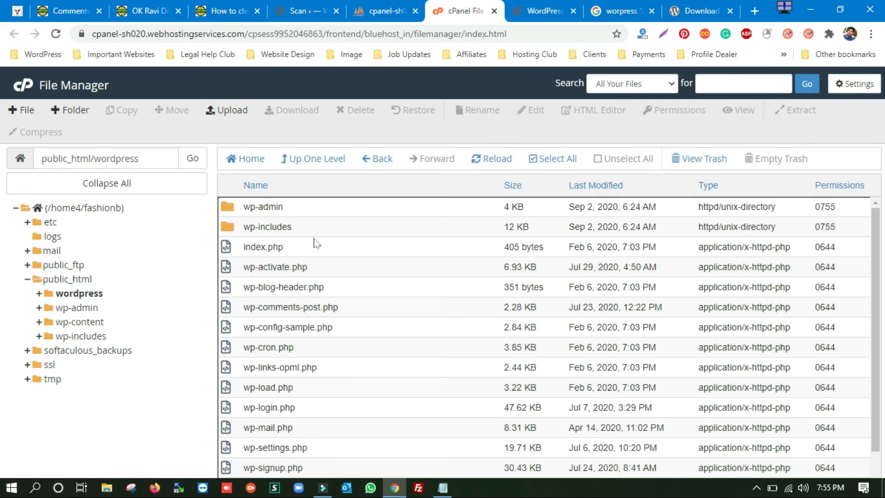
Examine the local WordPress\5.5.1 folder on the Desktop in File Explorer, including its wordpress subfolder and wordpress.zip, and return to File Manager.
click(107, 488)
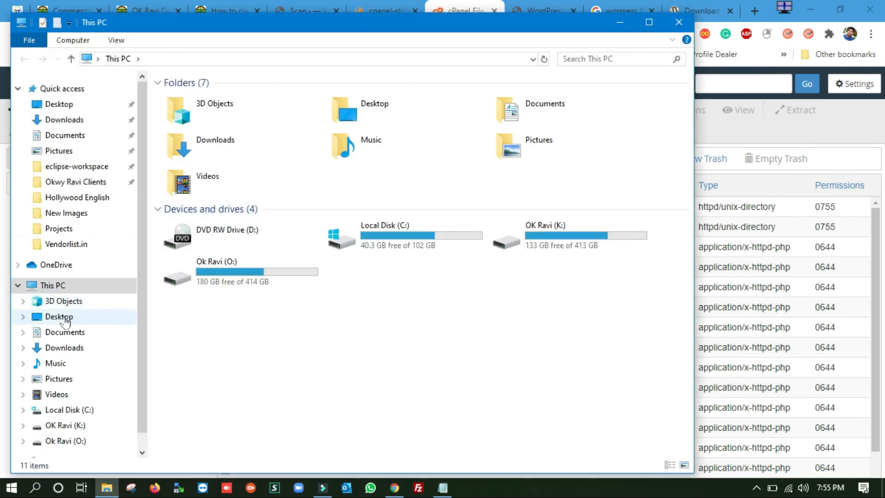
click(65, 318)
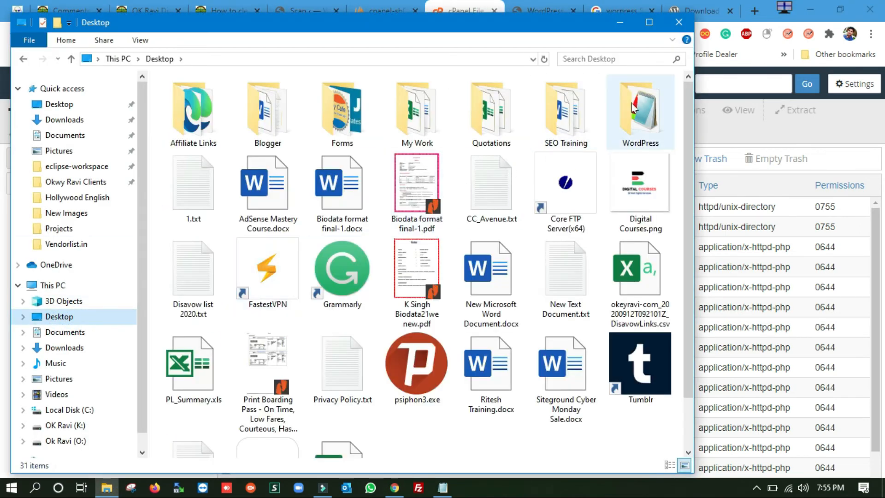
click(649, 22)
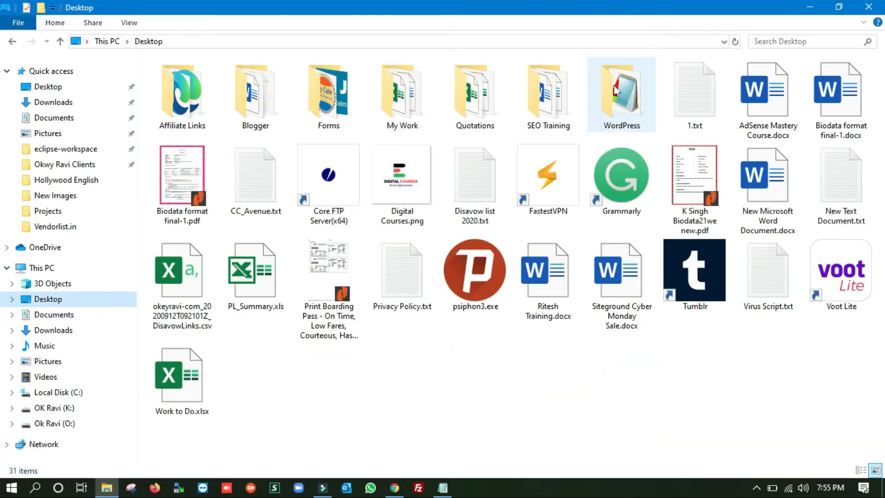
double_click(615, 91)
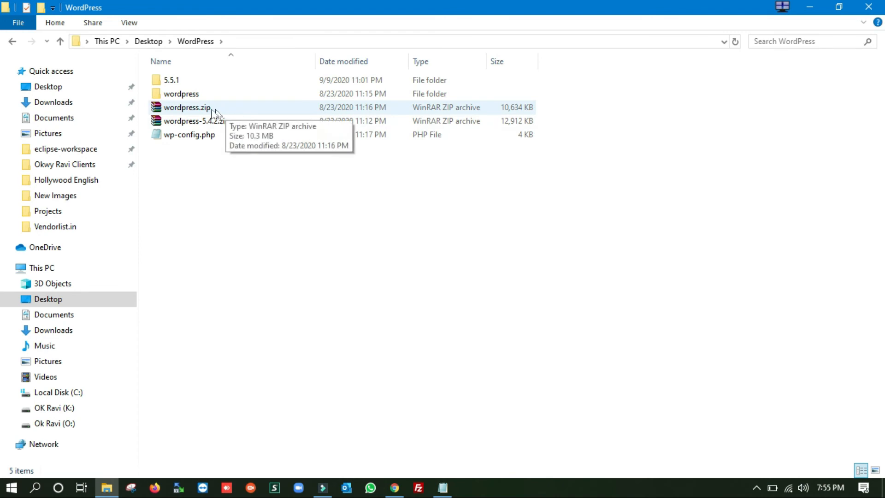
double_click(190, 82)
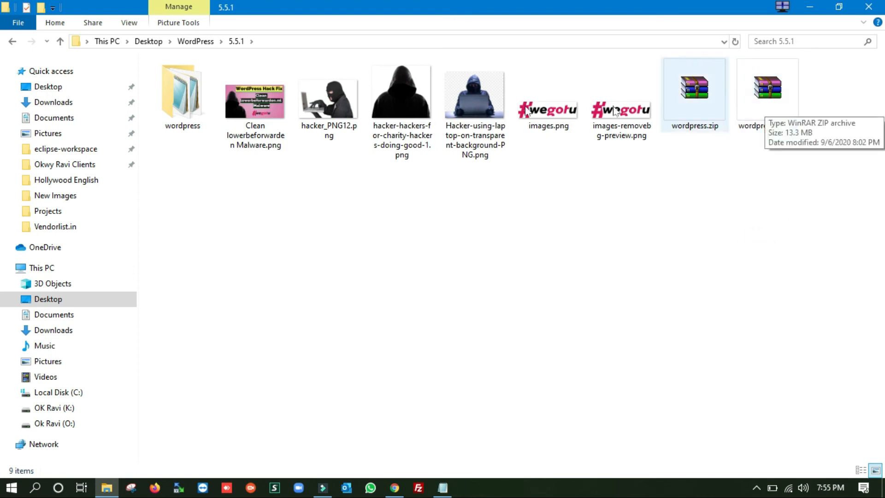
double_click(183, 114)
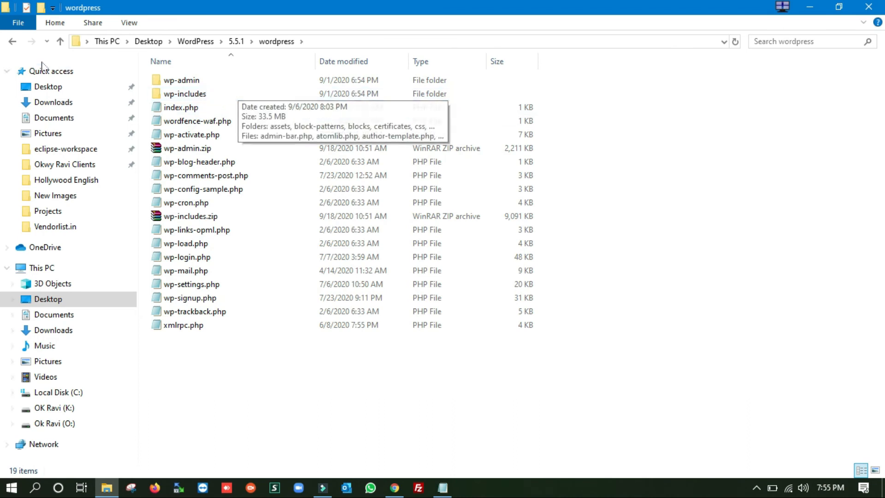
click(17, 47)
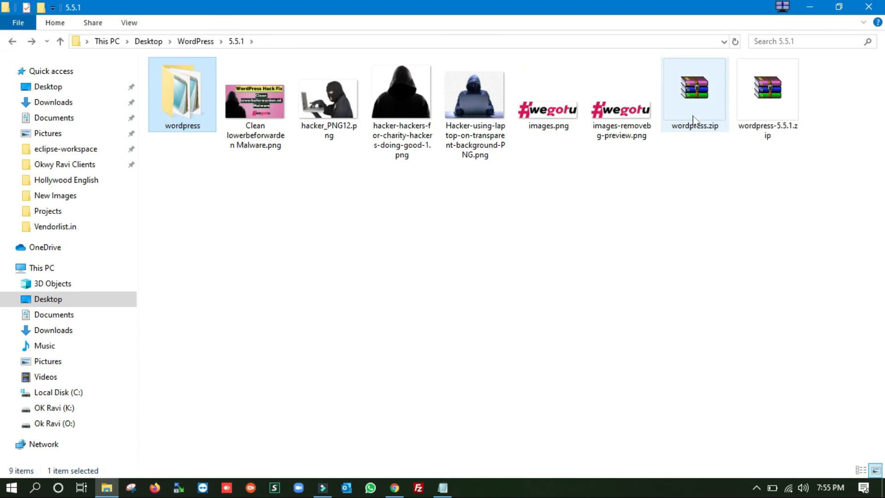
double_click(693, 88)
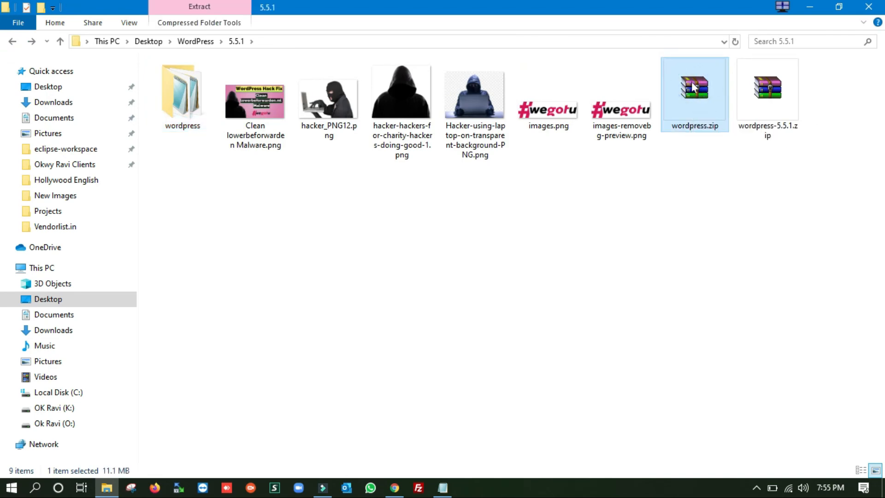
click(810, 6)
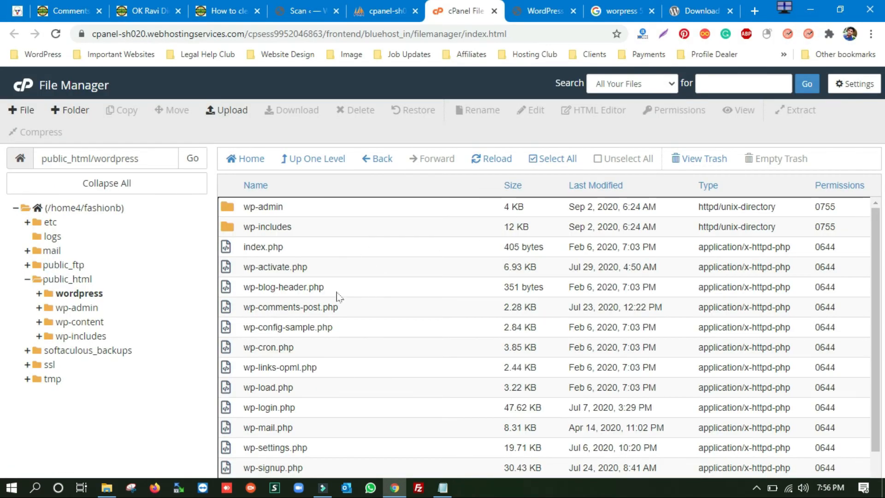
Move all files and folders from public_html/wordpress to /public_html/.
click(545, 161)
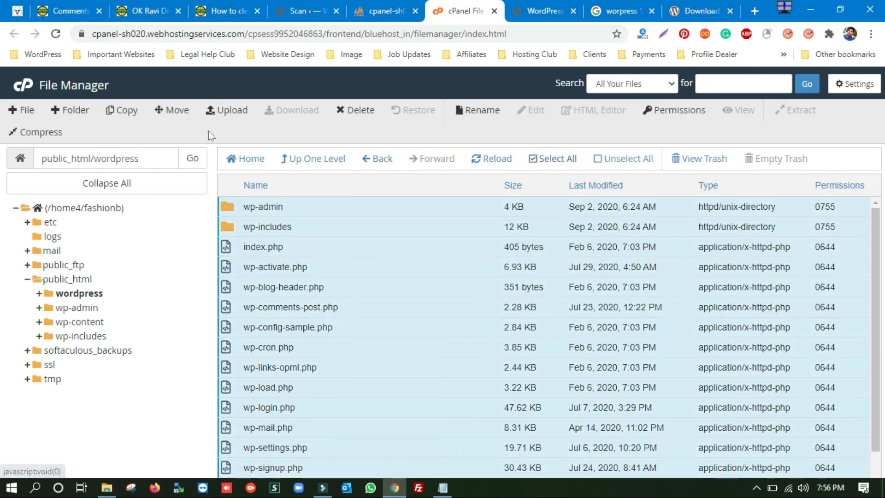
click(166, 112)
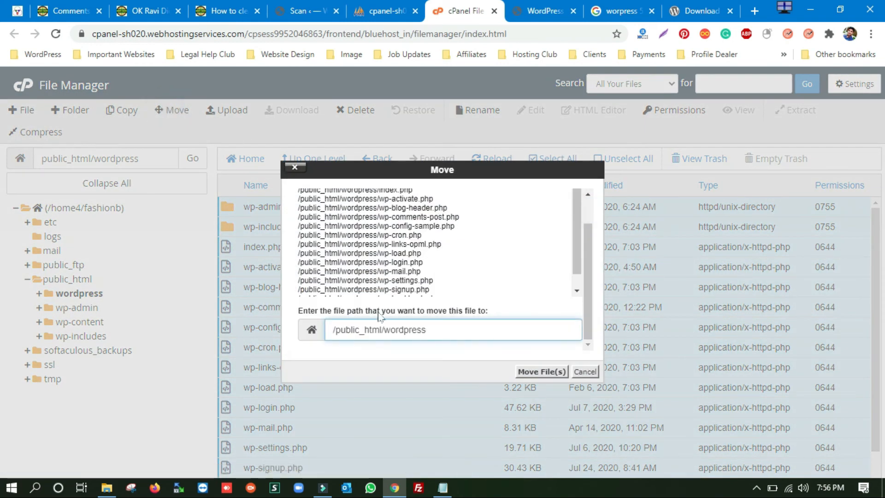
drag(451, 328, 384, 330)
key(BackSpace)
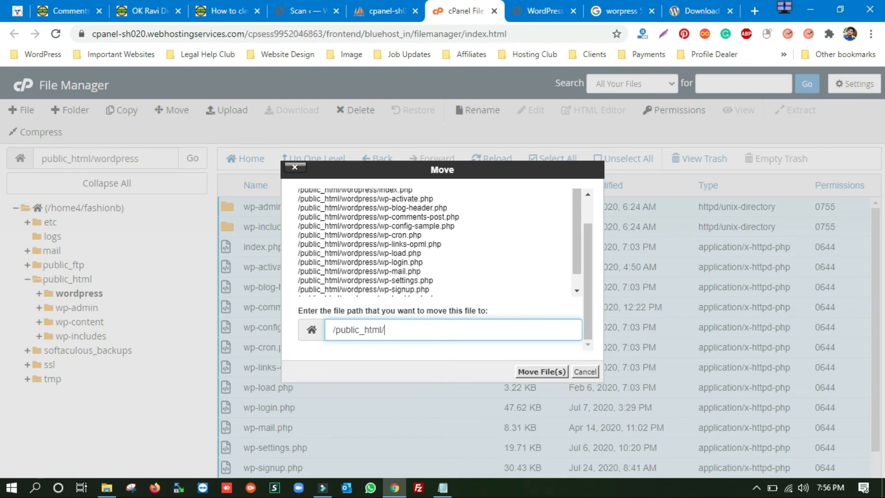
click(529, 374)
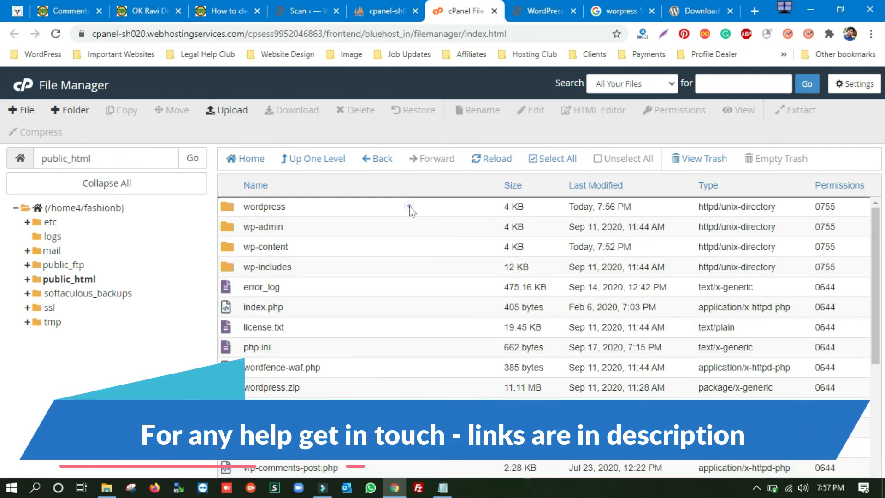
Delete the wordpress folder in public_html by moving it to the trash.
right_click(410, 207)
click(439, 294)
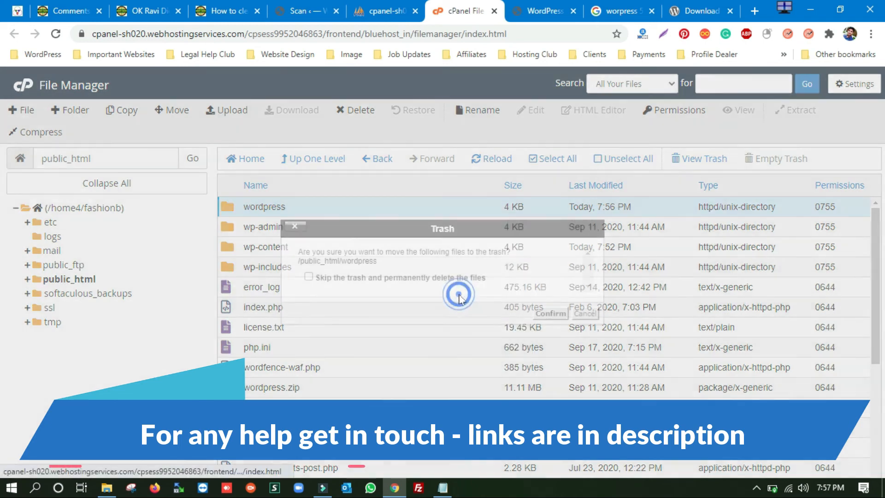
click(551, 314)
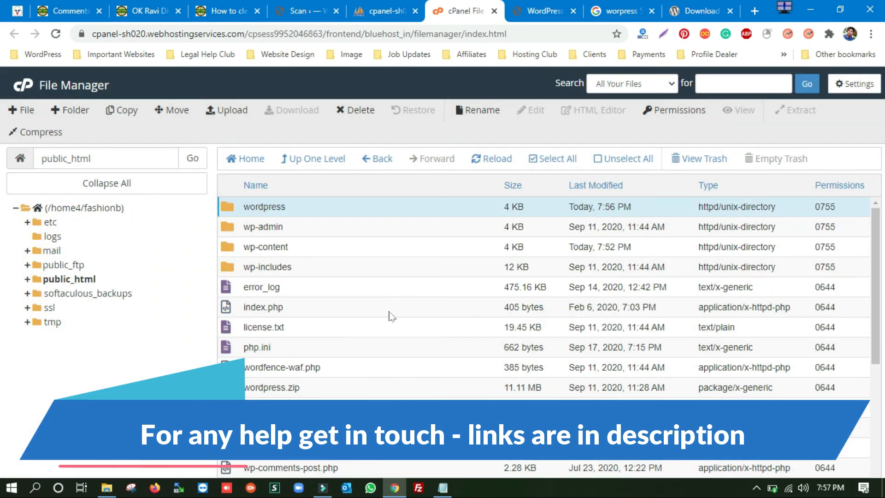
Delete the wordpress.zip archive from public_html by moving it to the trash.
scroll(389, 316, down, 1)
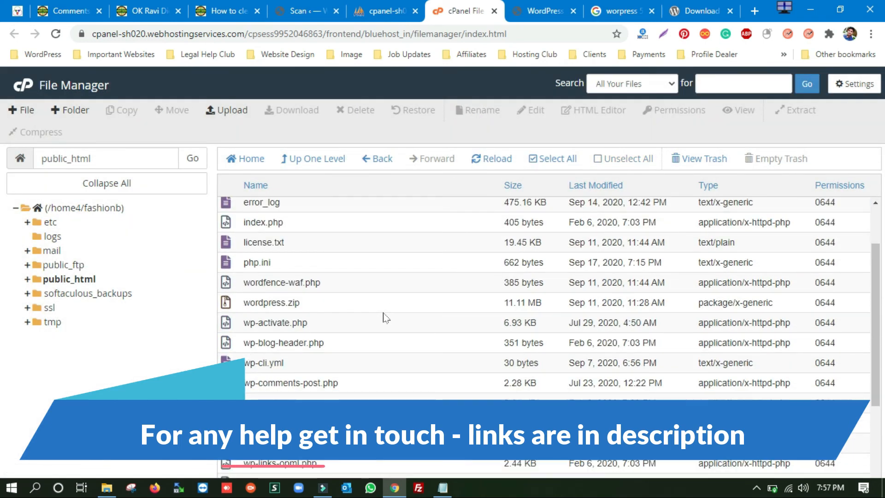
click(336, 304)
right_click(337, 304)
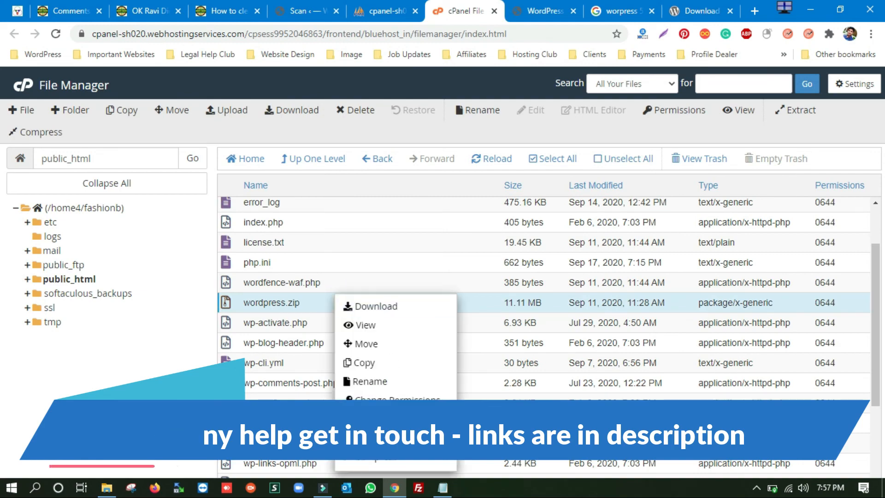
click(396, 416)
click(550, 313)
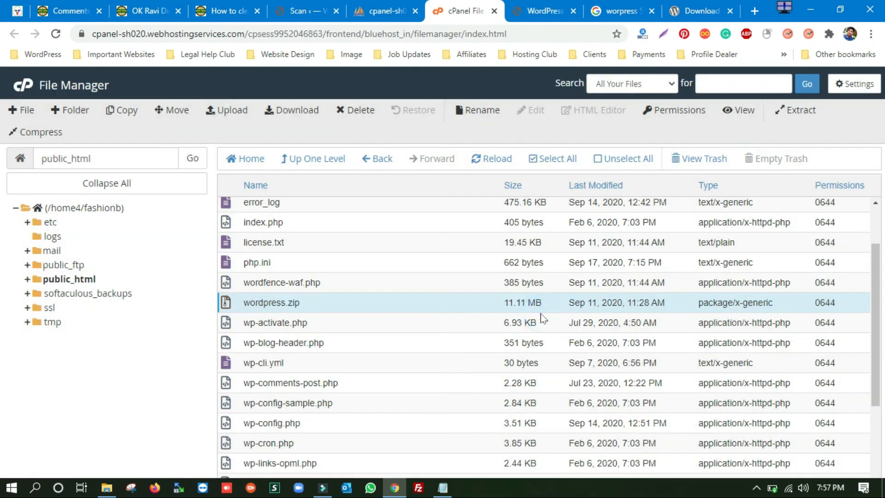
scroll(555, 367, up, 1)
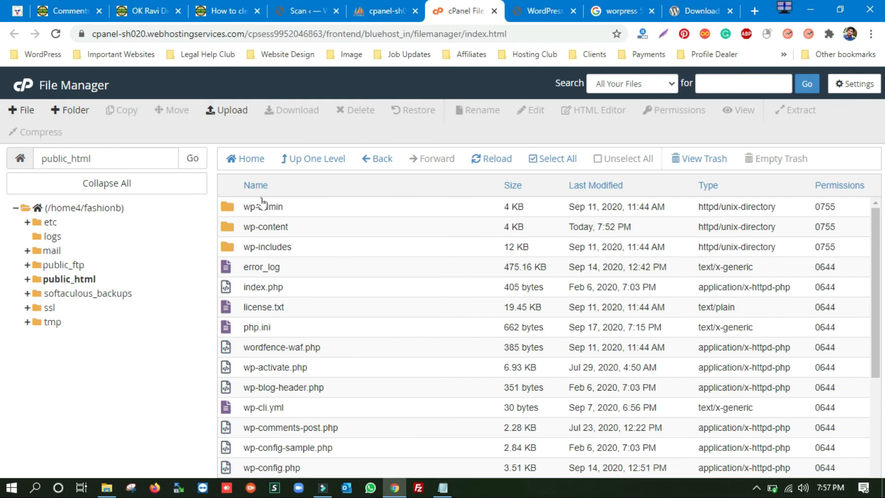
Switch to the site's WordPress admin and open the installed themes page.
click(342, 215)
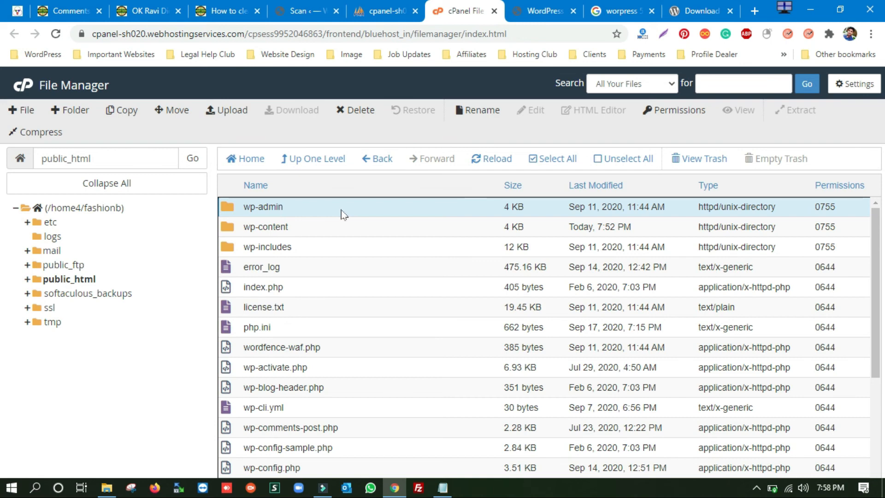
click(302, 10)
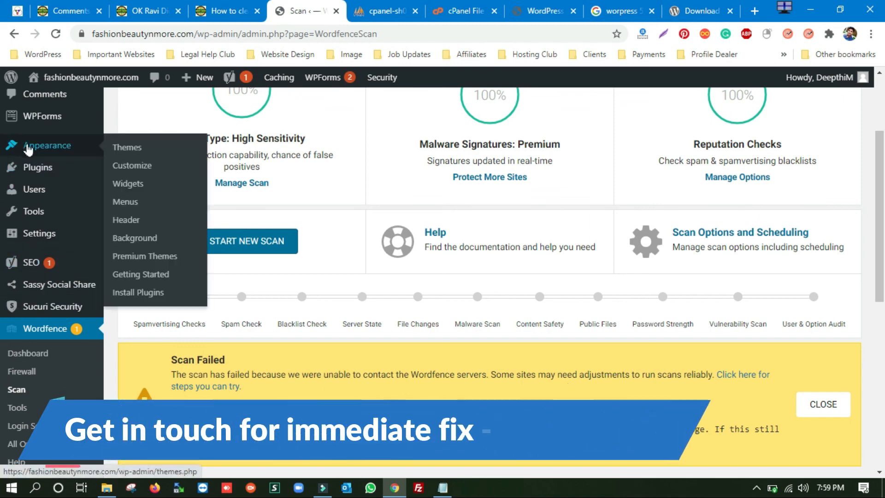
mouse_move(28, 147)
click(119, 150)
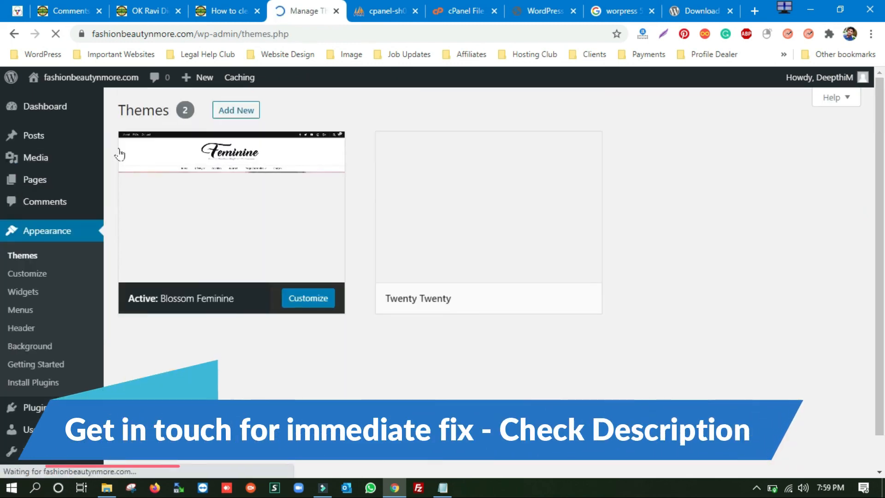